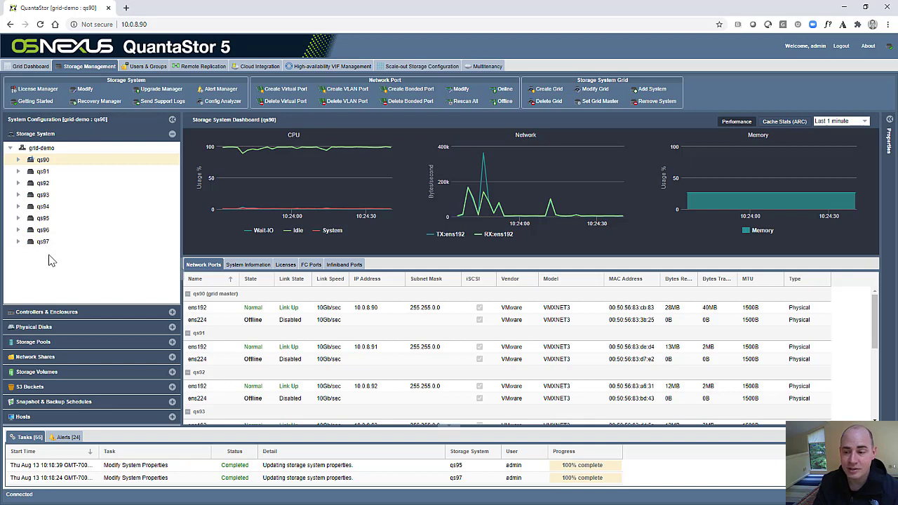
Check the qs97 and qs91 dashboards, show grid system information, and view Storage Pools (none detected).
click(51, 242)
click(42, 161)
click(46, 171)
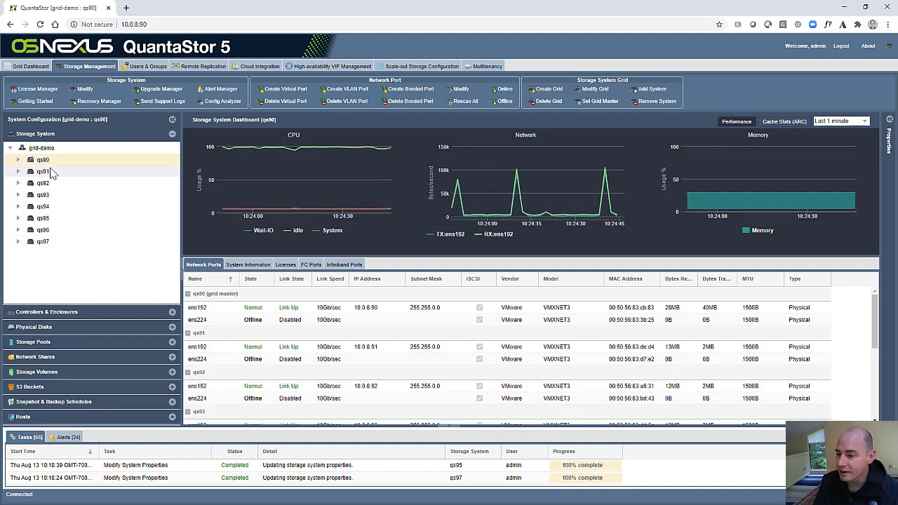
click(246, 266)
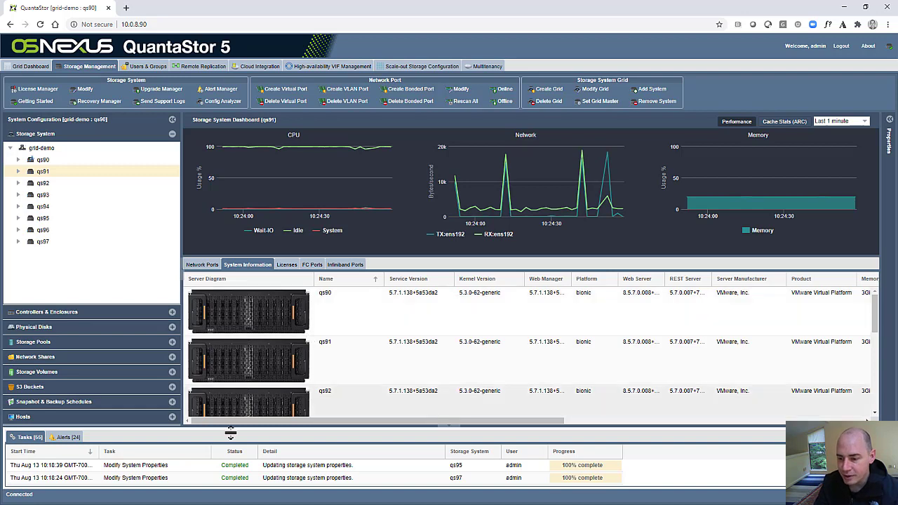
click(104, 341)
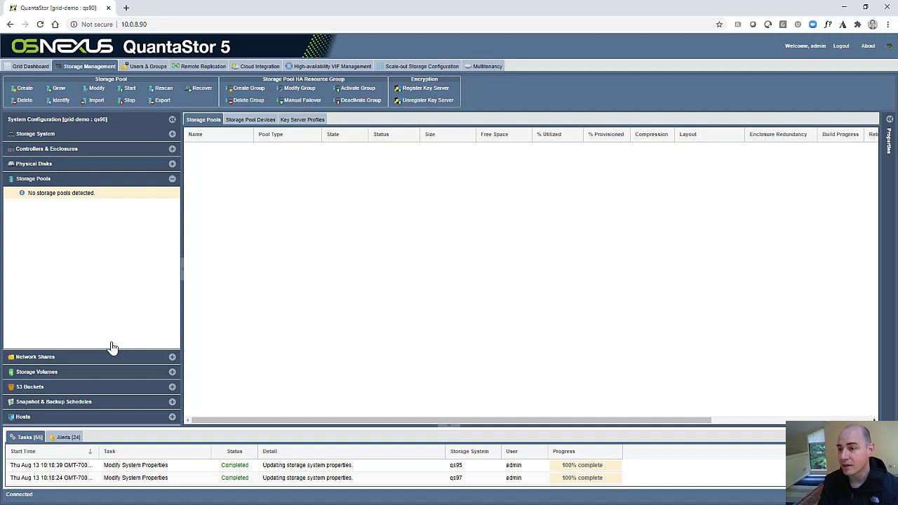
Open a second browser tab loaded with the same manager address.
click(169, 24)
key(ctrl+c)
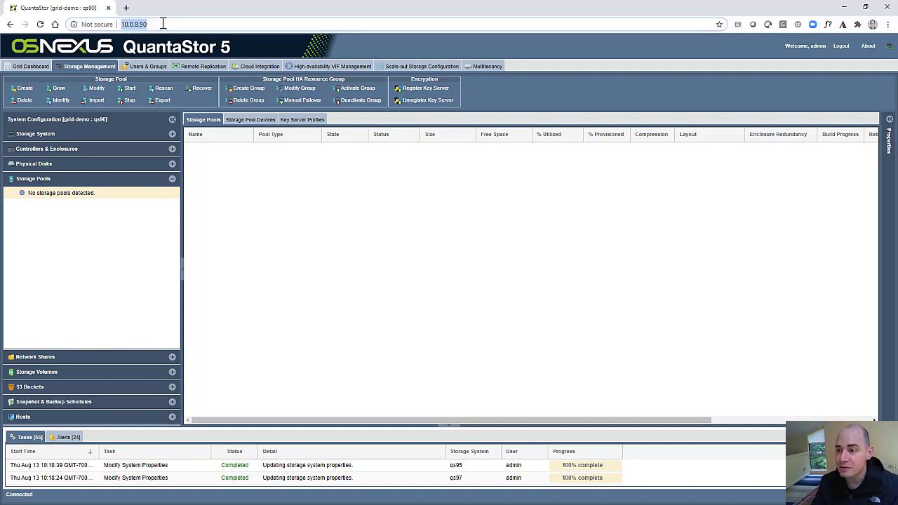
click(126, 7)
key(ctrl+v)
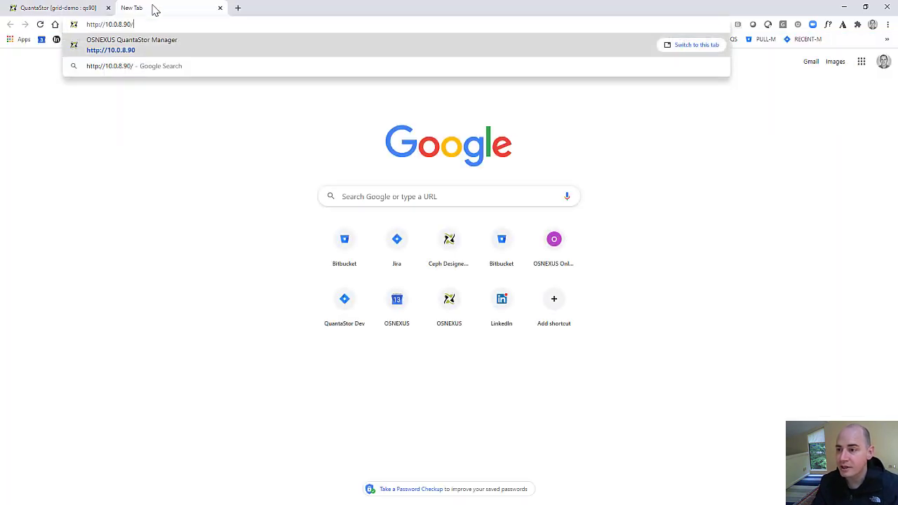
key(Return)
Point the new tab at 10.0.8.97 and log in as admin.
click(158, 24)
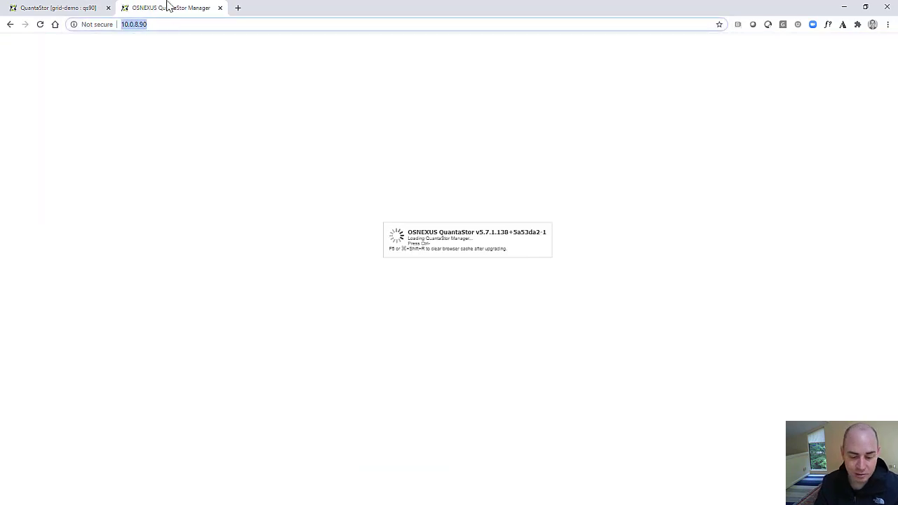
key(BackSpace)
text(7)
key(Return)
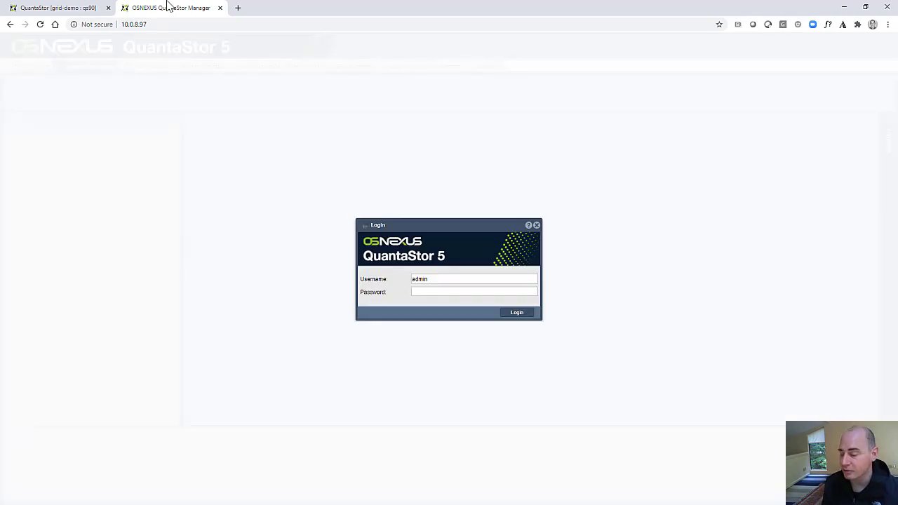
click(518, 313)
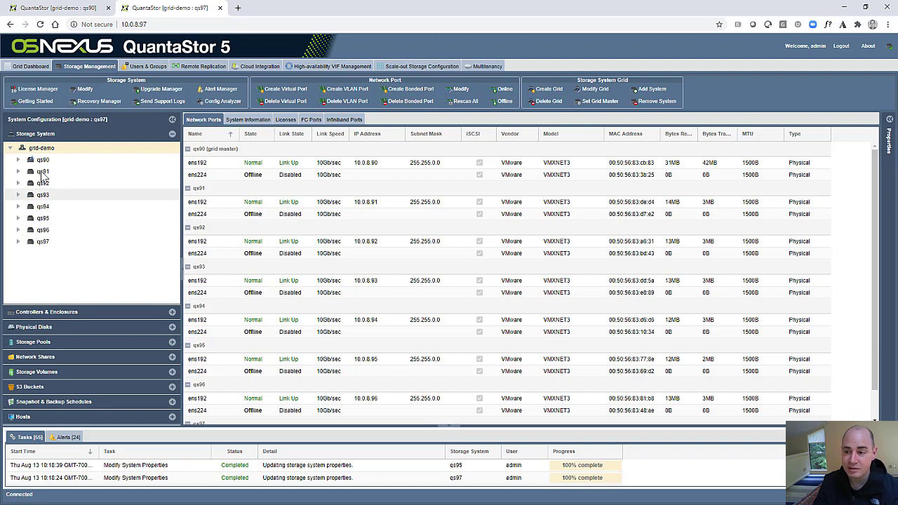
Look over the grid-demo and qs95 action menus and the qs91, qs90 and qs96 dashboards.
right_click(44, 151)
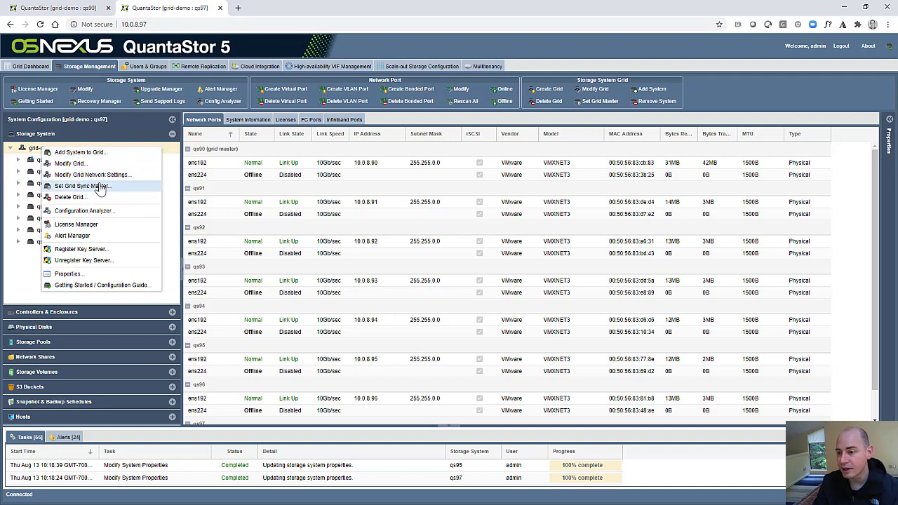
click(33, 173)
click(39, 161)
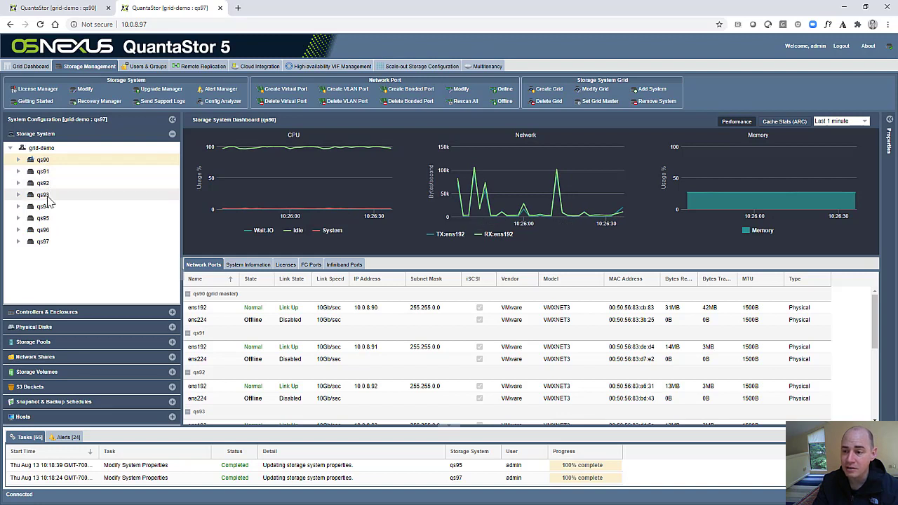
click(46, 229)
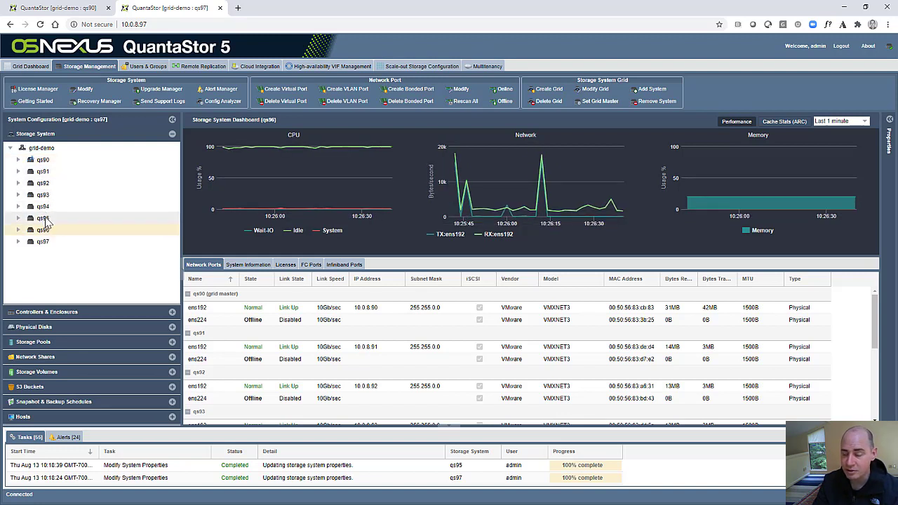
right_click(47, 219)
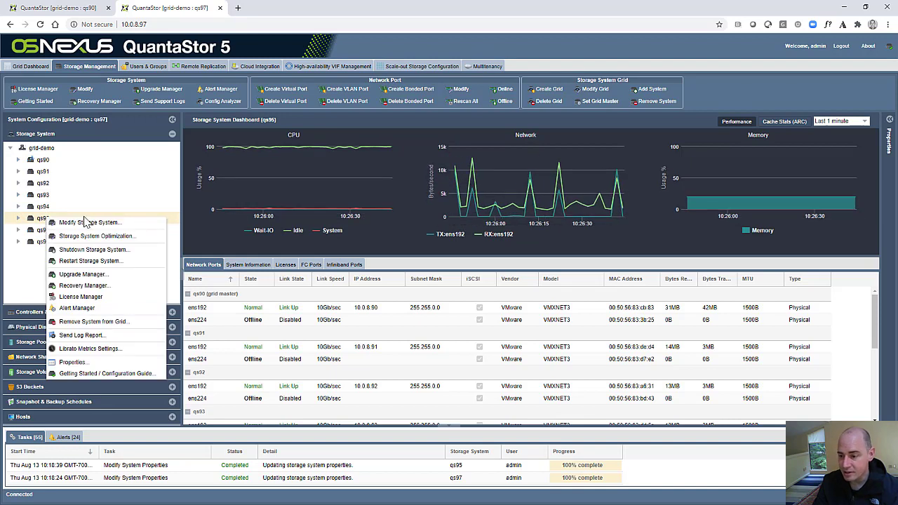
Keep qs90 as grid-demo's sync master, then view the Scale-out Storage Configuration (no Ceph cluster).
click(42, 148)
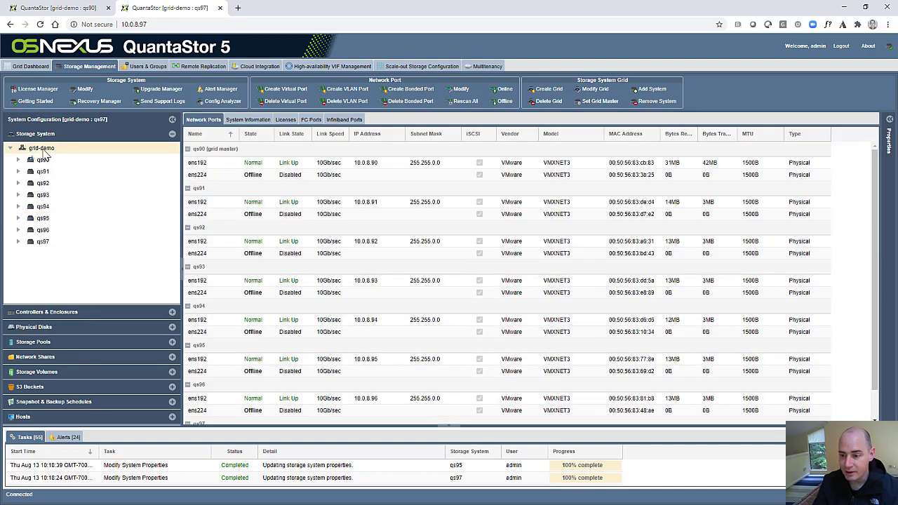
right_click(42, 148)
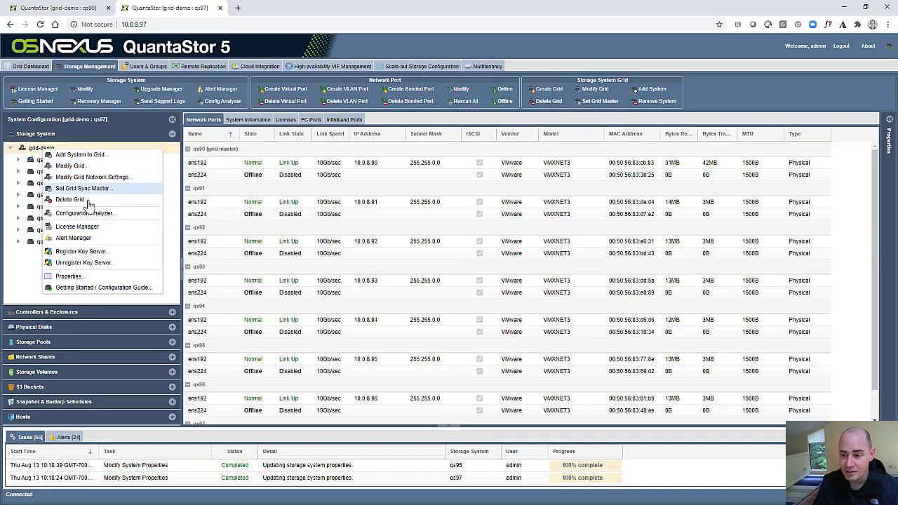
click(91, 189)
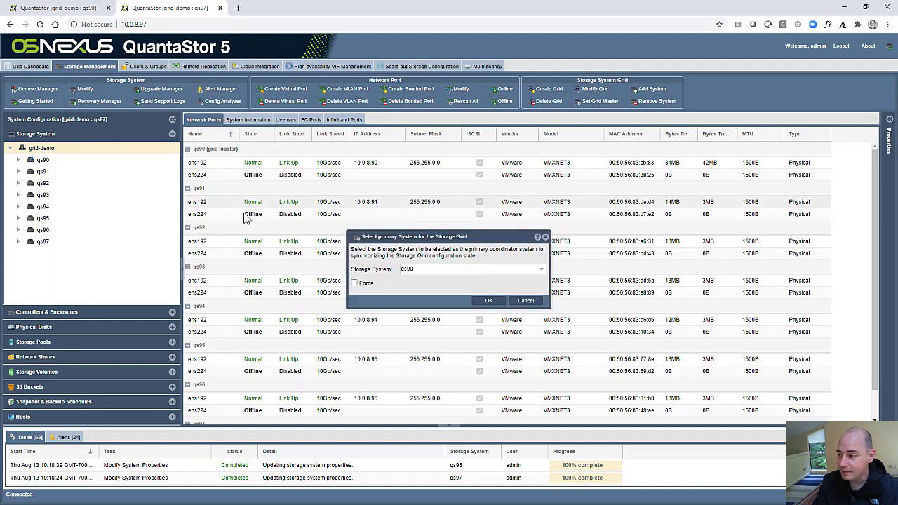
click(430, 271)
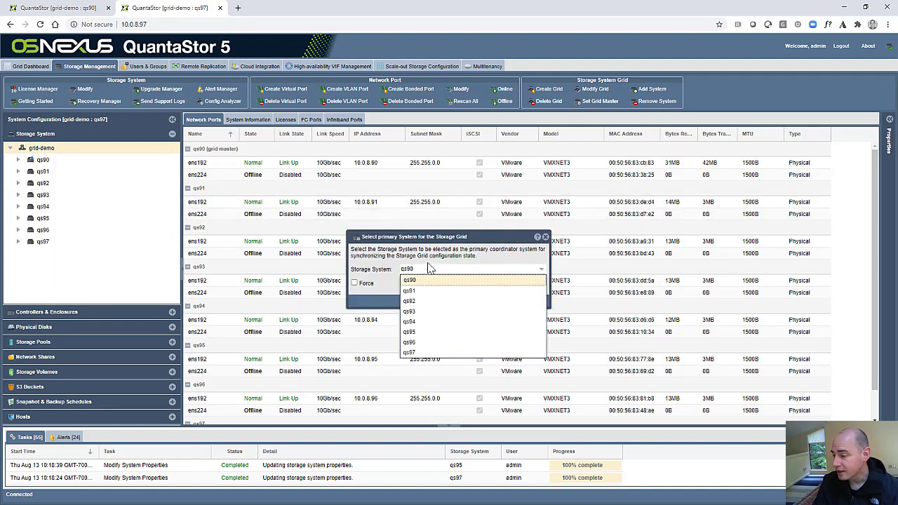
click(431, 267)
click(523, 308)
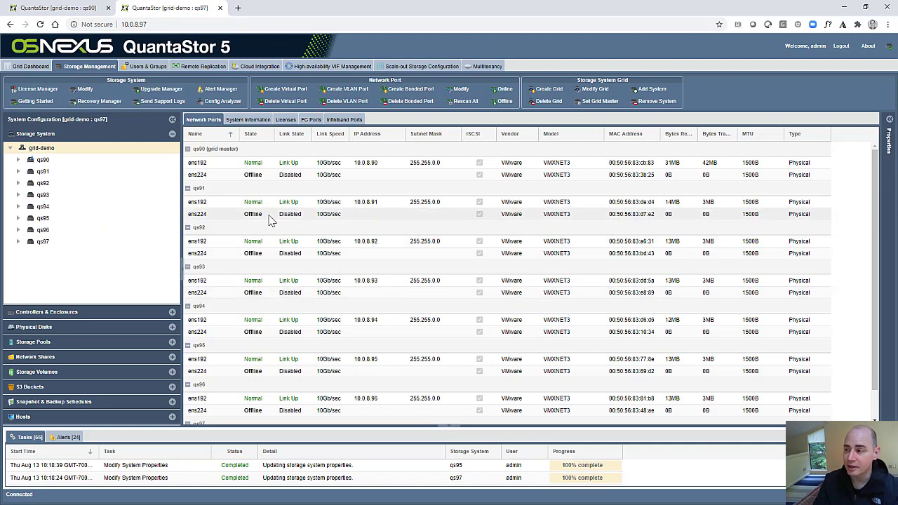
click(390, 68)
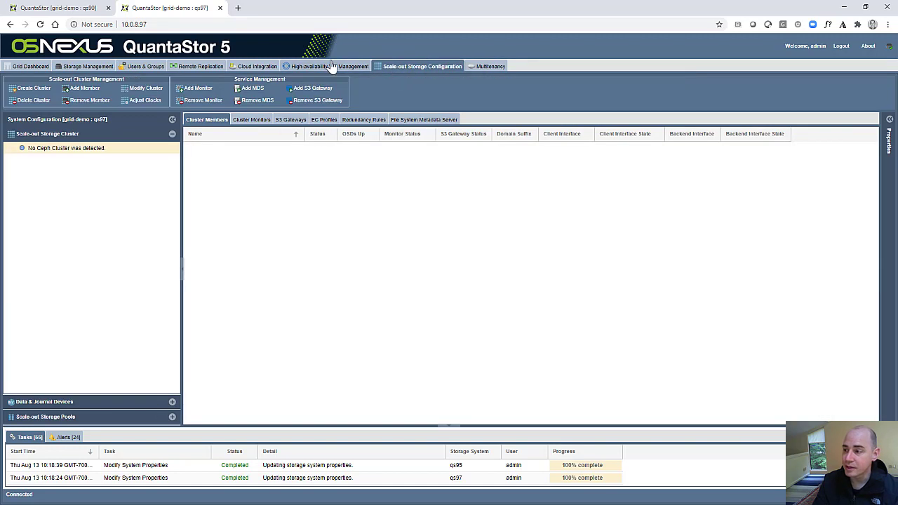
Review the empty site cluster list under HA VIF Management, then return to Storage Management's port listing.
click(328, 67)
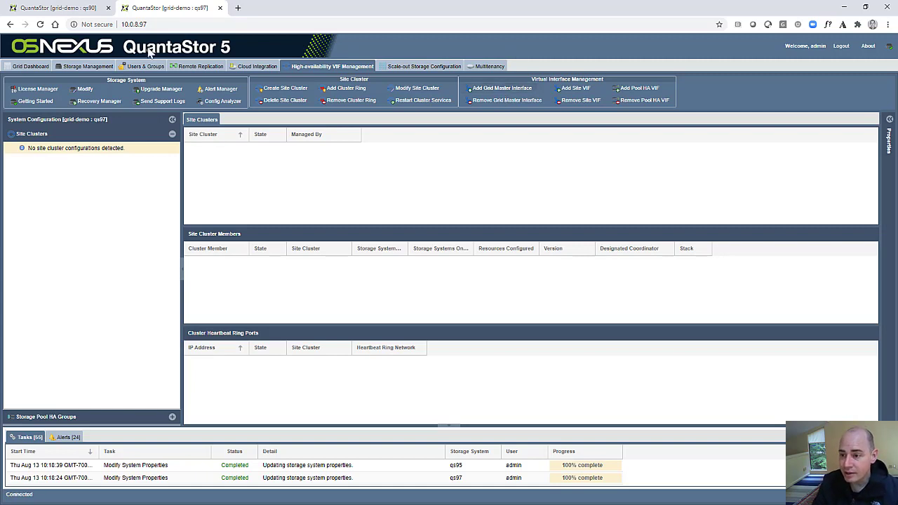
click(76, 66)
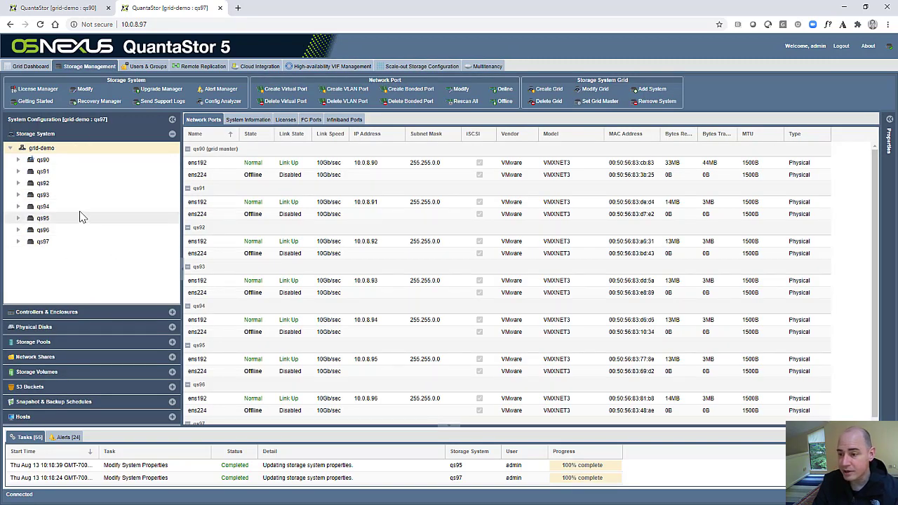
Delete grid-demo with Force Removal enabled and expand the standalone qs97 to show its ports.
click(248, 119)
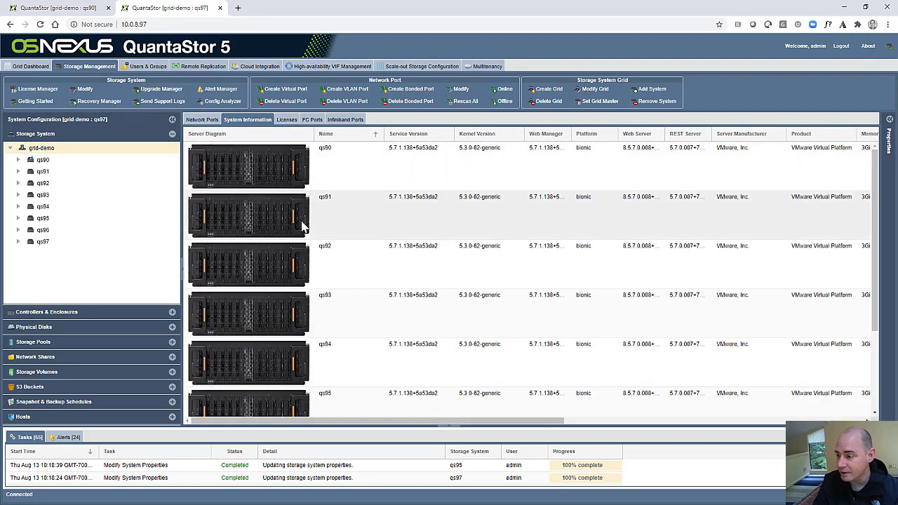
scroll(309, 231, down, 3)
scroll(310, 241, up, 3)
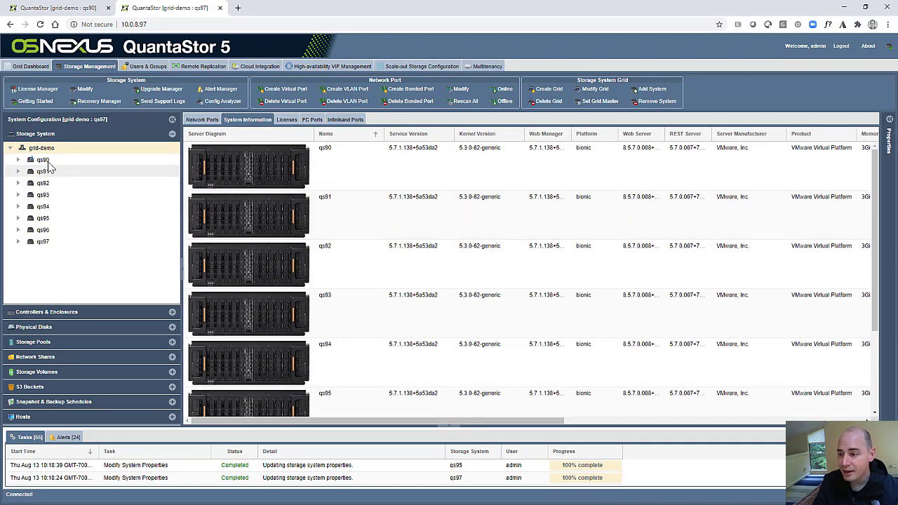
right_click(51, 154)
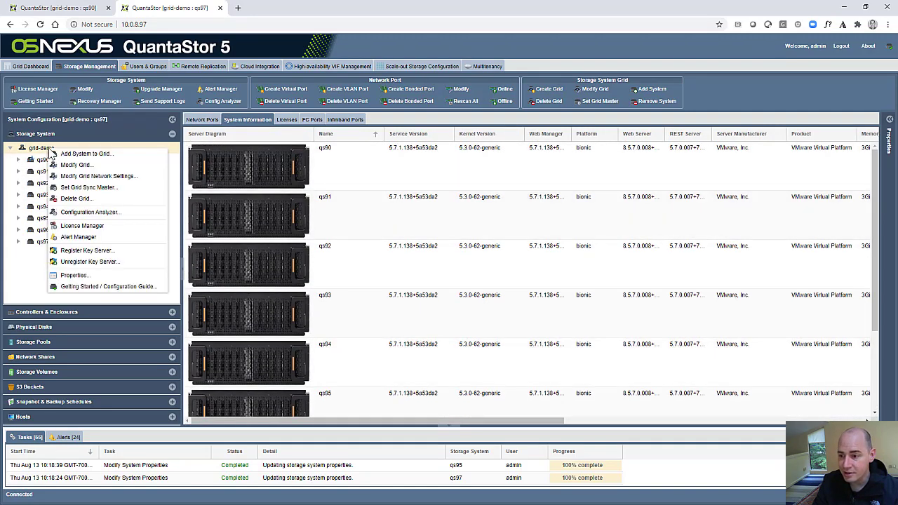
click(84, 198)
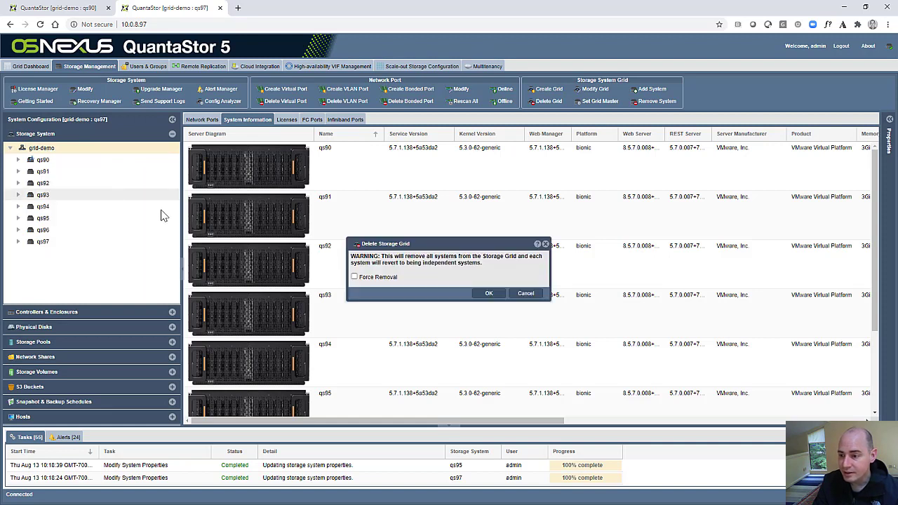
click(392, 278)
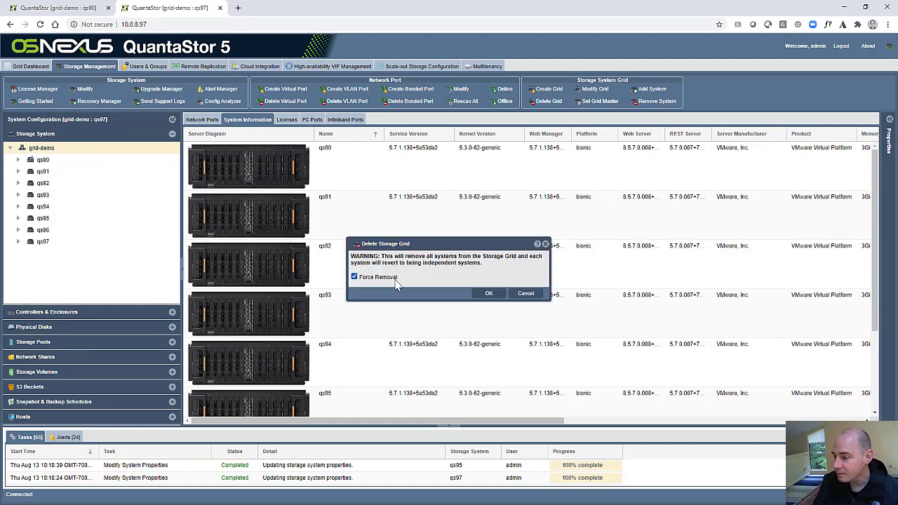
click(486, 295)
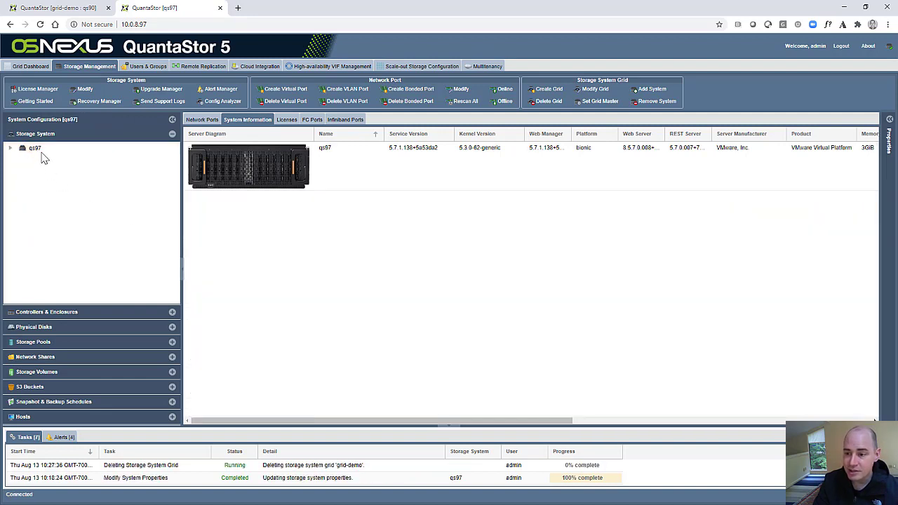
click(33, 152)
double_click(30, 151)
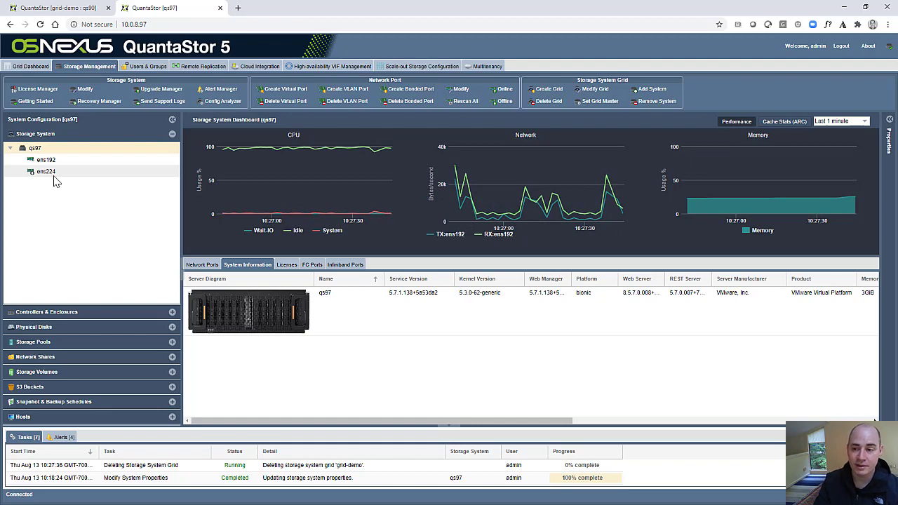
On the qs90 manager tab, create storage grid 'quantastor-grid1' from qs90 and expand qs90.
click(83, 8)
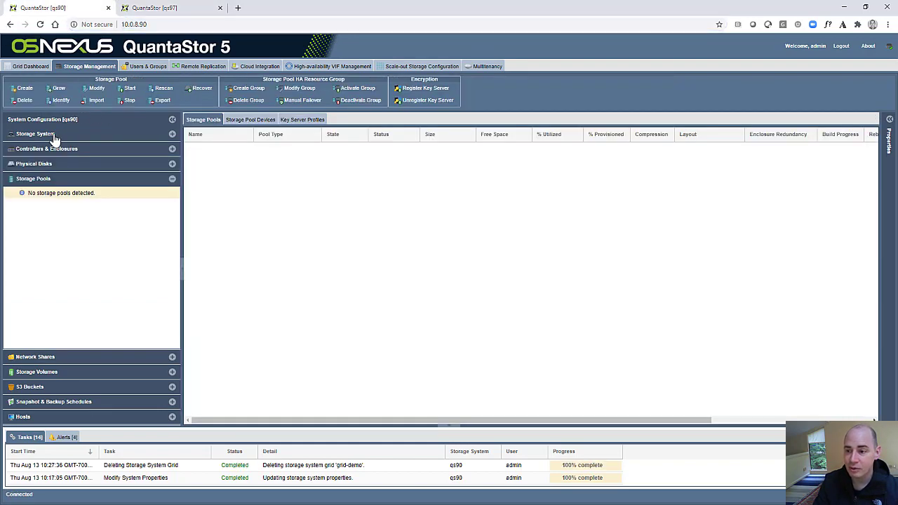
click(55, 139)
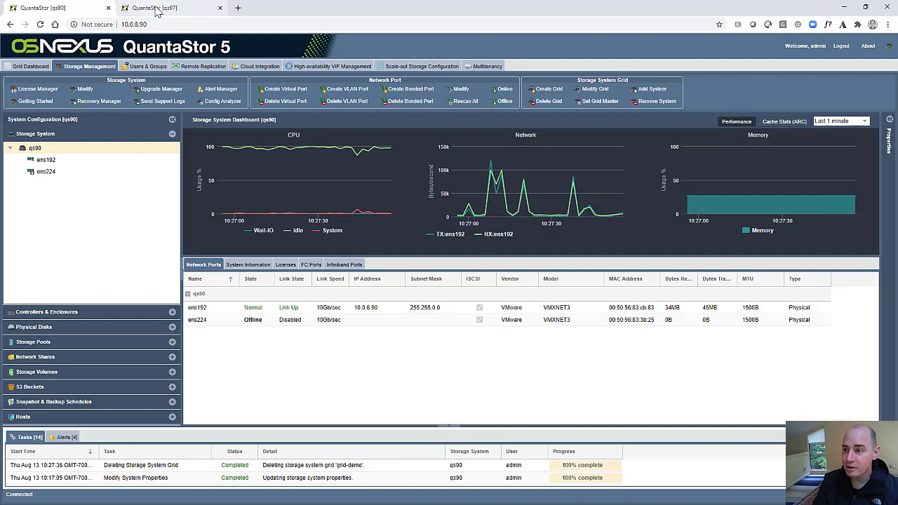
right_click(42, 149)
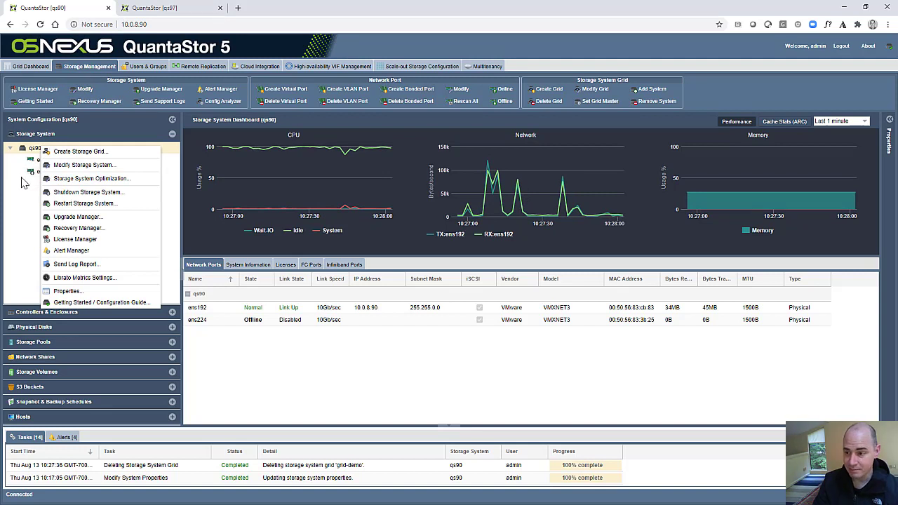
click(56, 151)
click(474, 260)
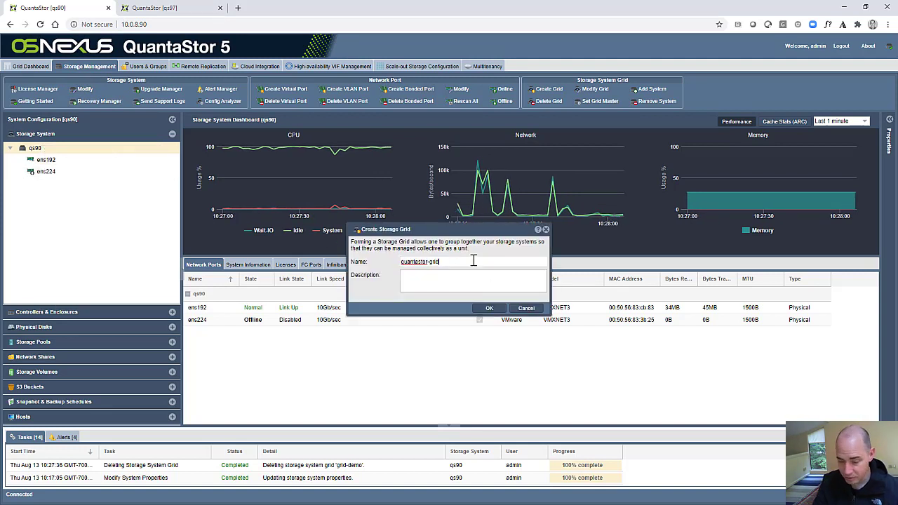
text(1)
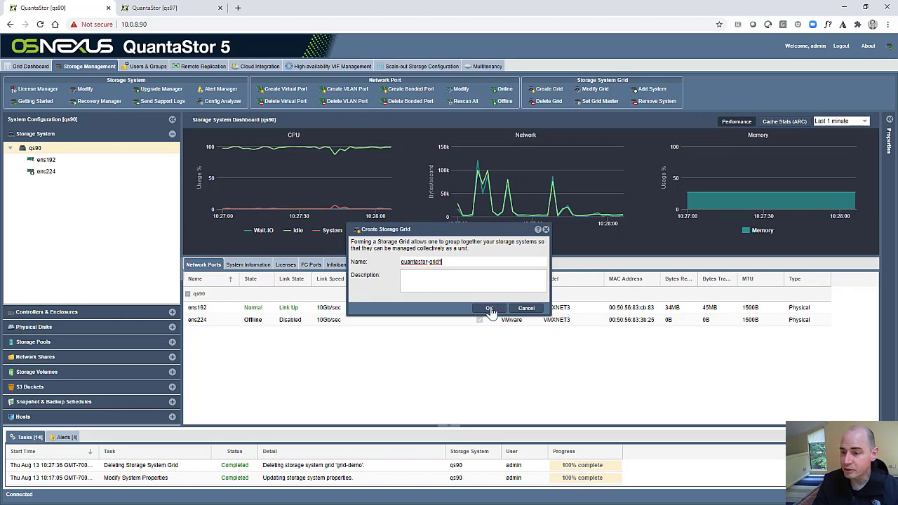
click(489, 308)
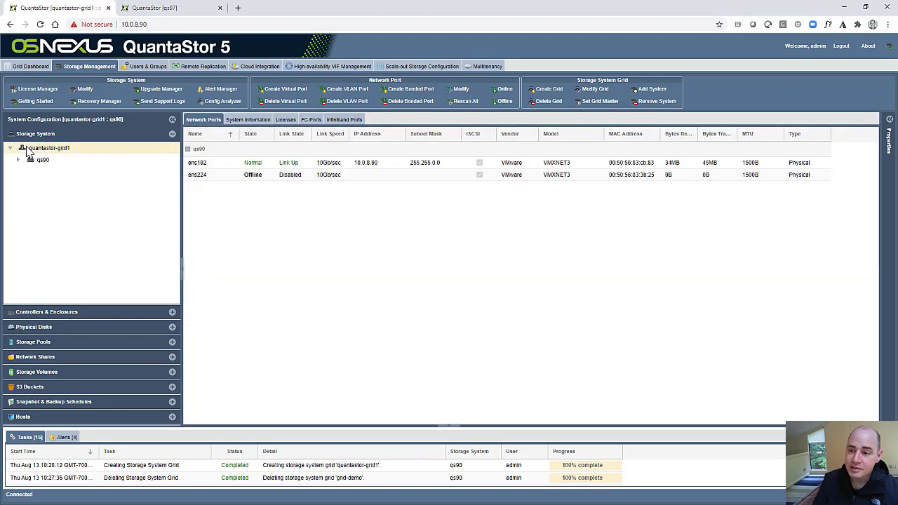
double_click(38, 161)
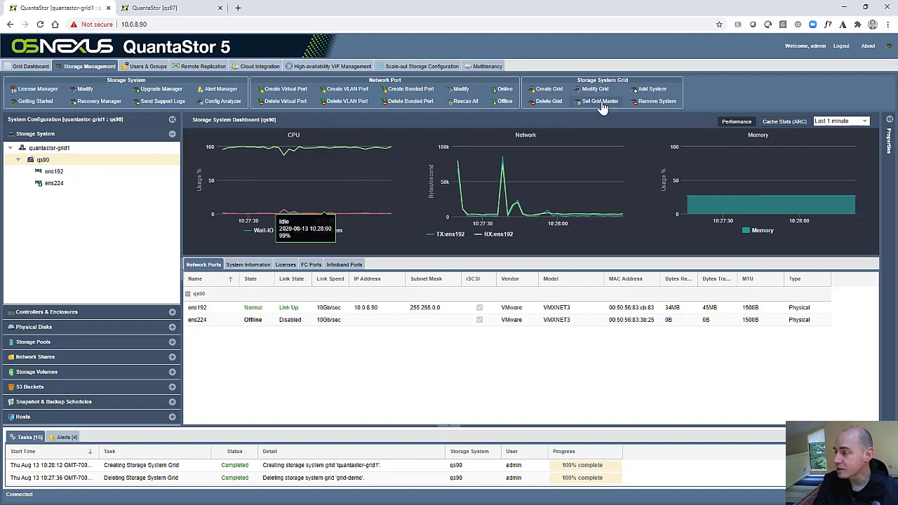
Add the system at 10.0.8.91 to quantastor-grid1 with the admin password and view qs91.
click(652, 90)
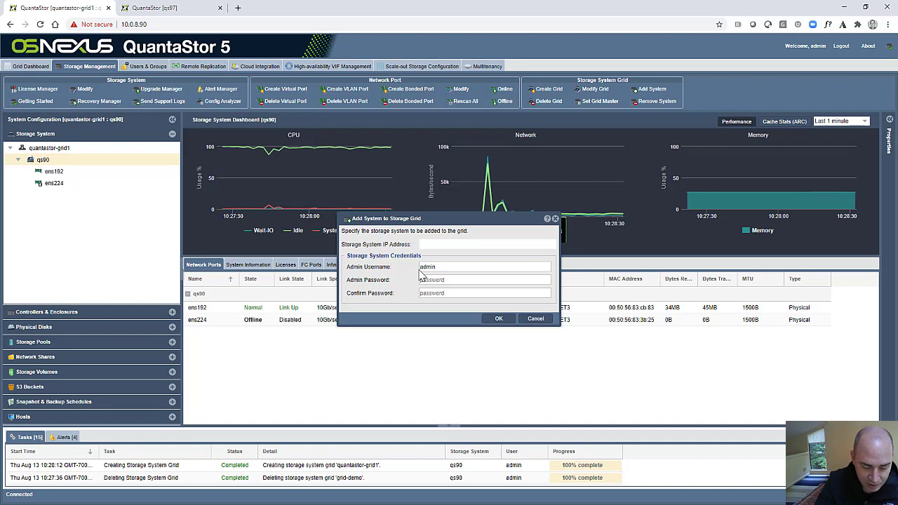
text(10.0.8.91)
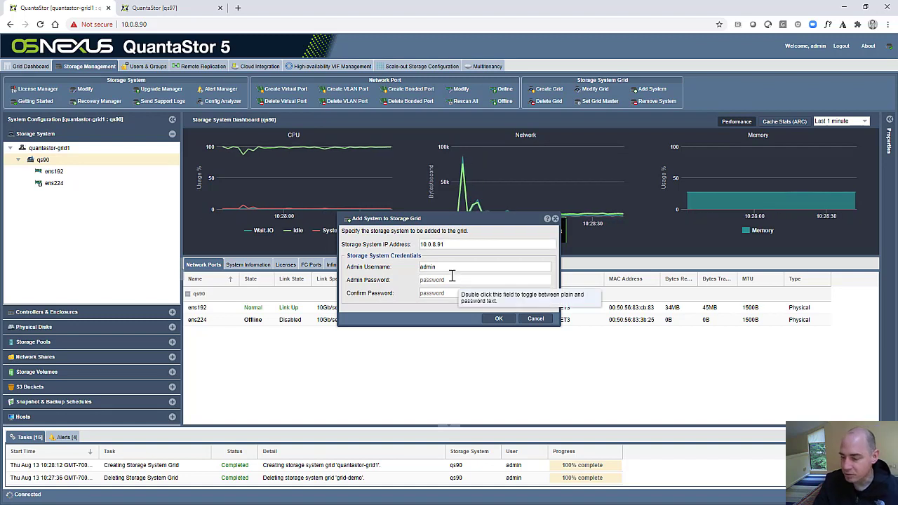
click(452, 276)
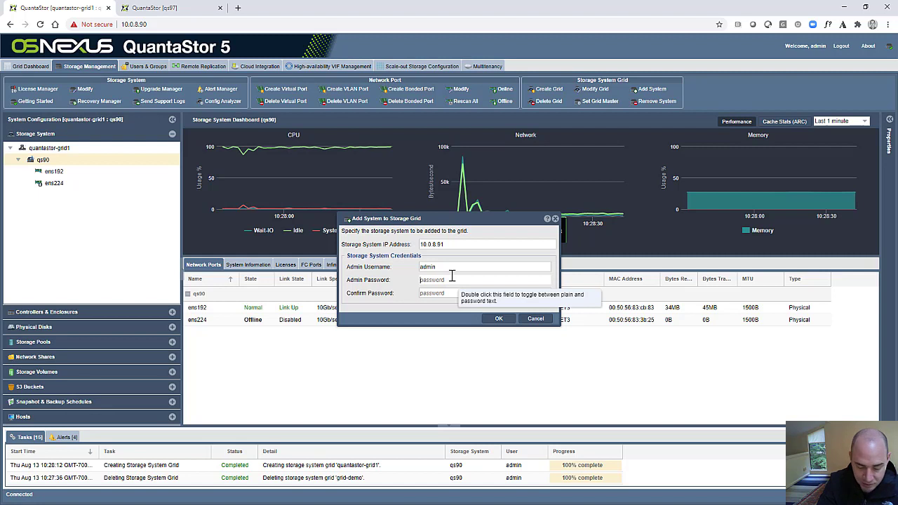
click(495, 320)
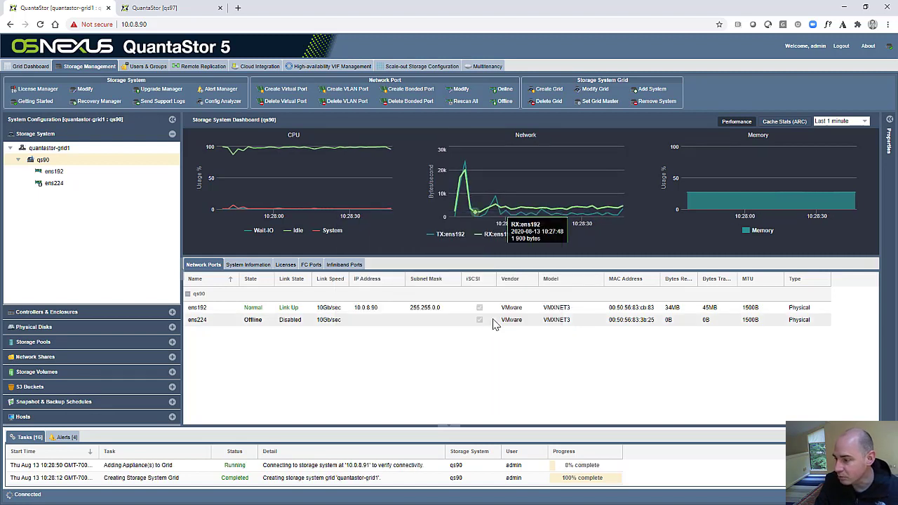
click(39, 196)
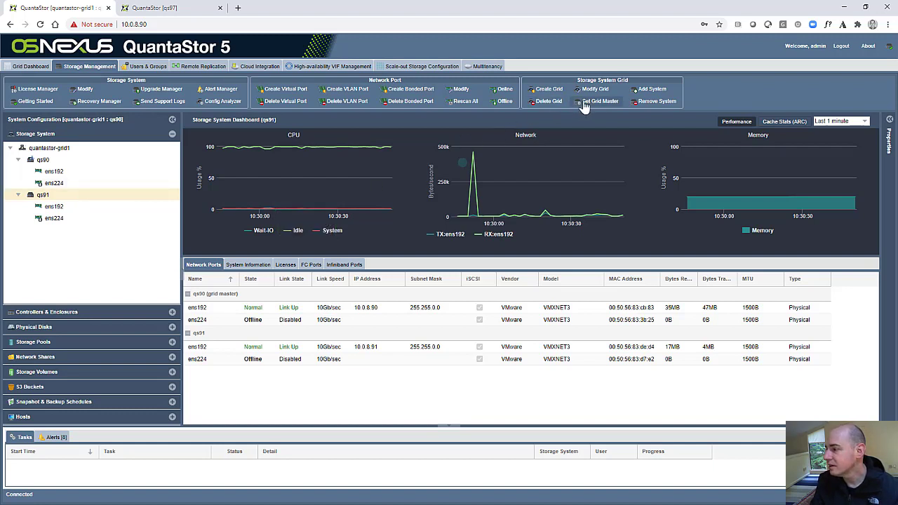
Add qs92 at 10.0.8.92 with the admin password, dismiss the browser warning, and view qs92's ports.
click(649, 89)
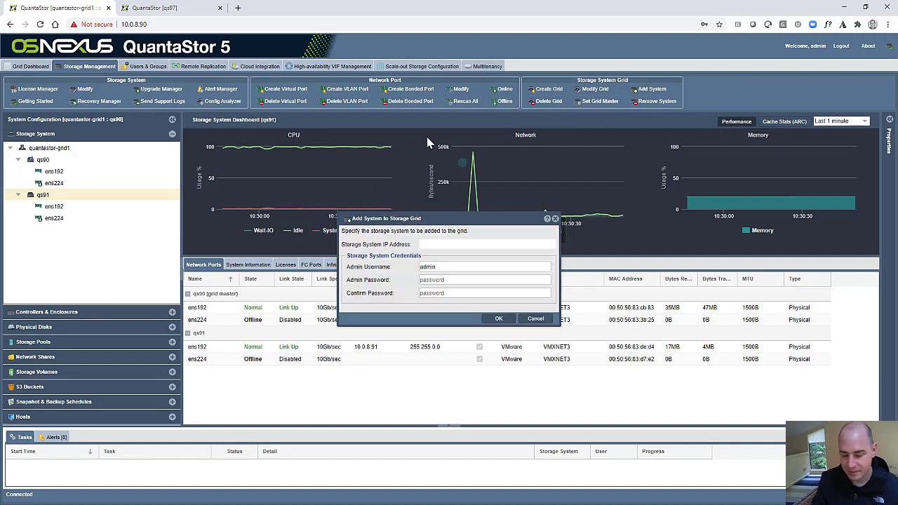
text(10.0.8.)
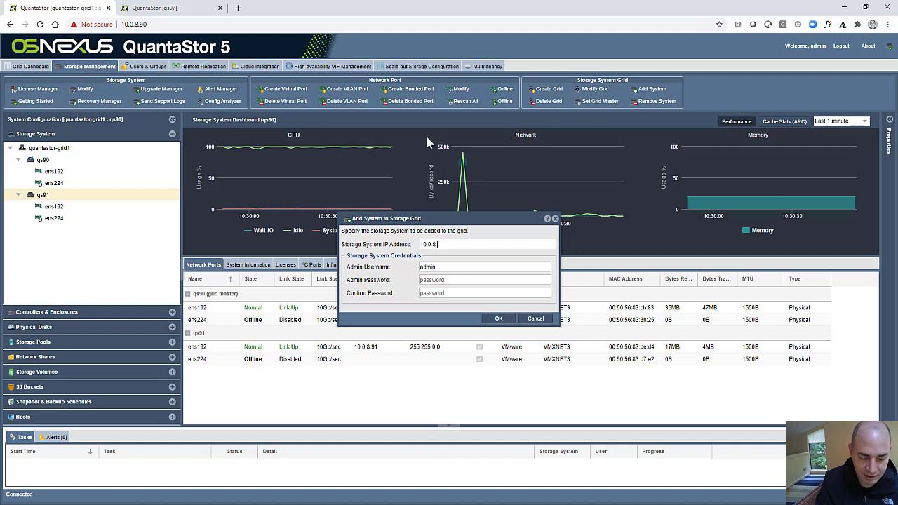
text(92)
key(BackSpace)
key(BackSpace)
text(82)
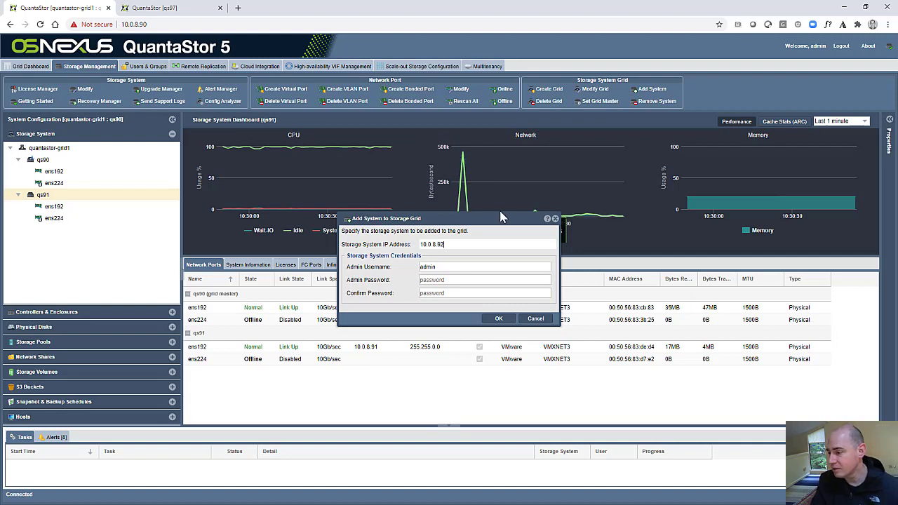
click(454, 281)
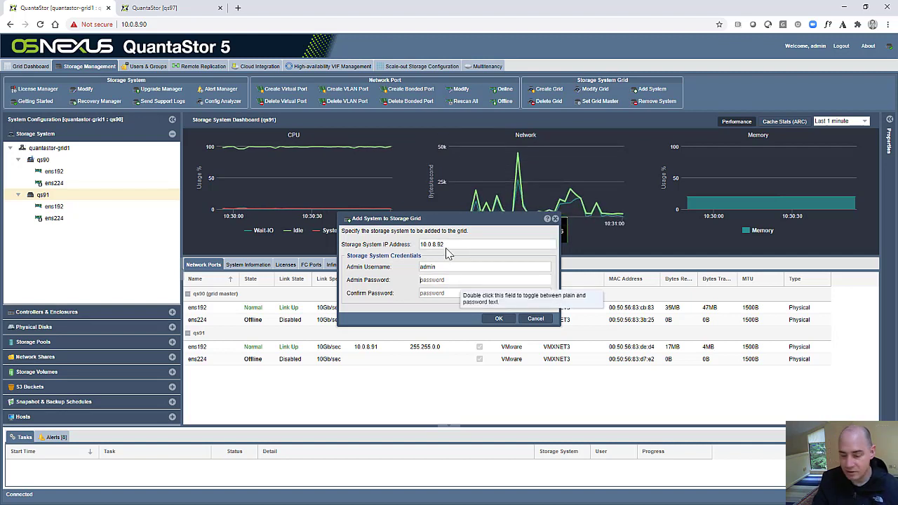
text(p)
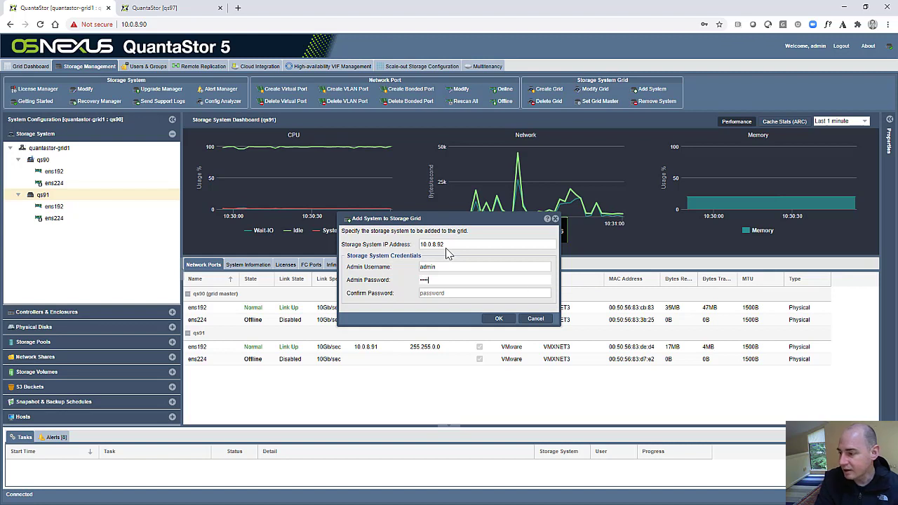
key(Tab)
text(password)
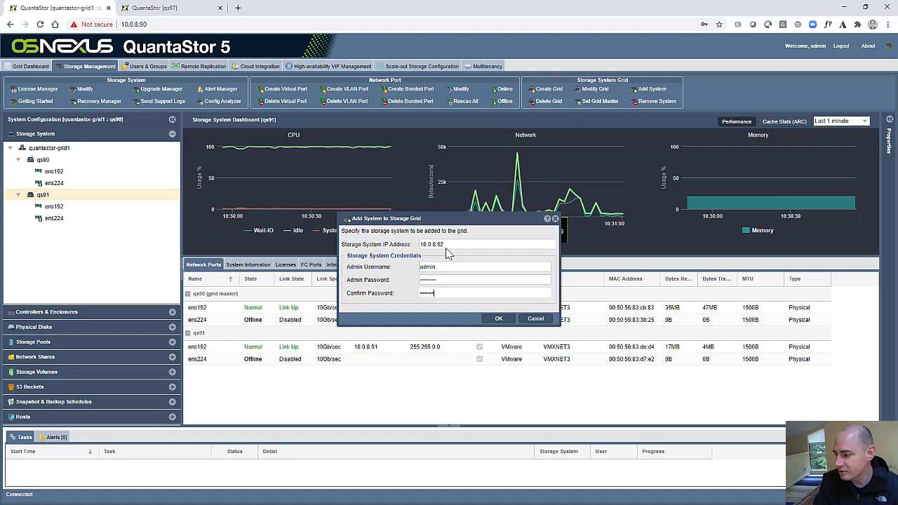
click(504, 320)
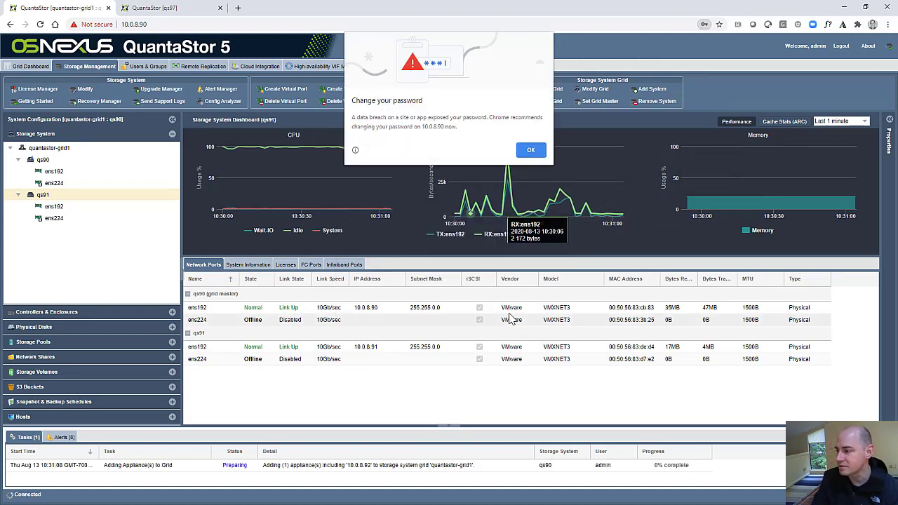
click(532, 149)
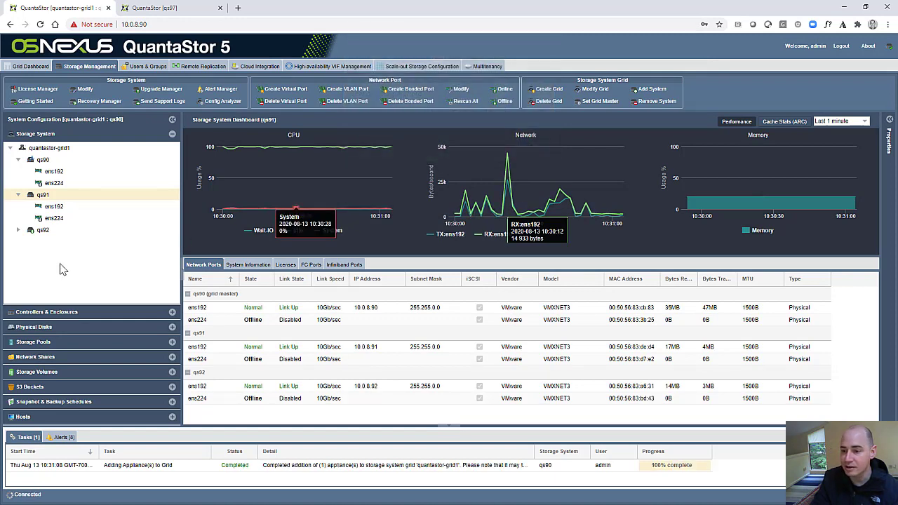
click(41, 230)
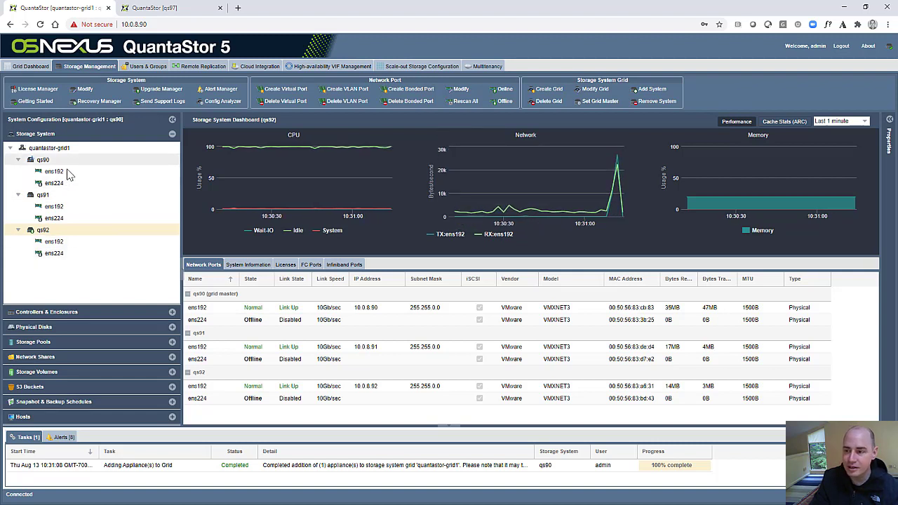
Add the 10.0.8.93-97 address range to quantastor-grid1 using admin credentials.
click(647, 89)
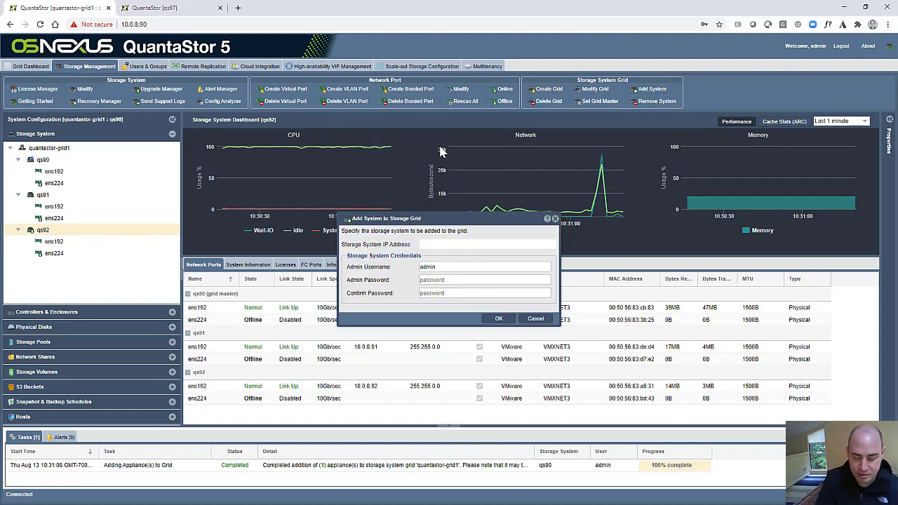
text(10.0.)
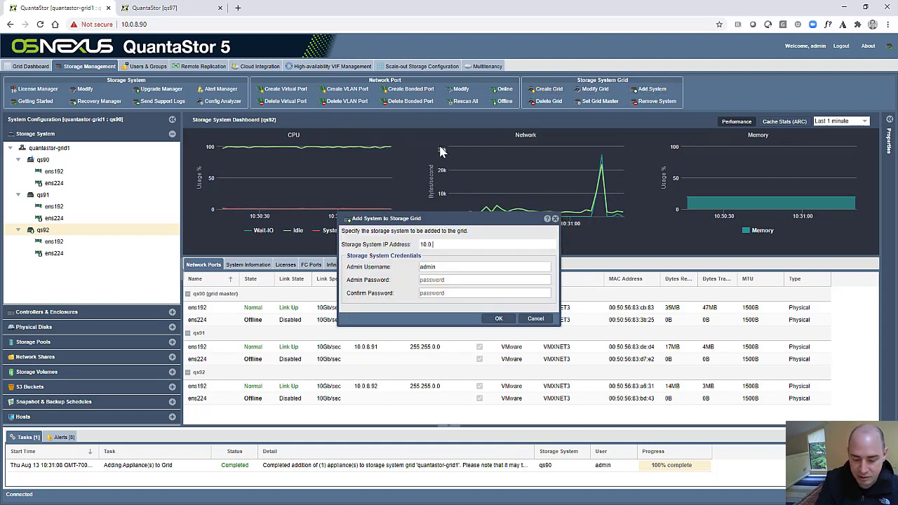
text(8.93-97)
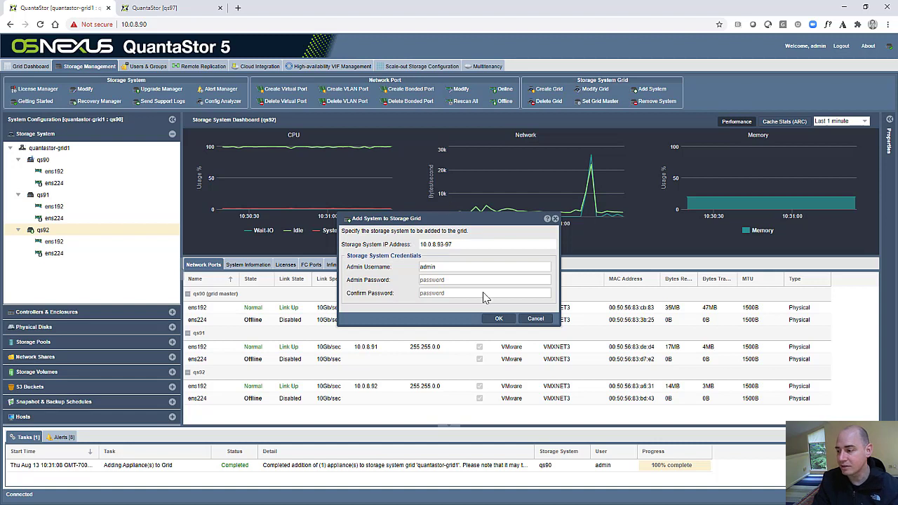
click(497, 320)
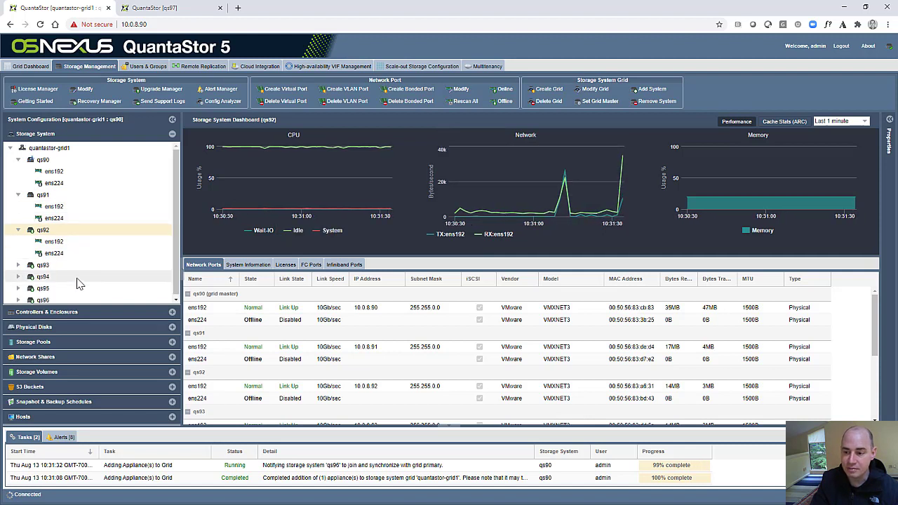
scroll(75, 280, down, 1)
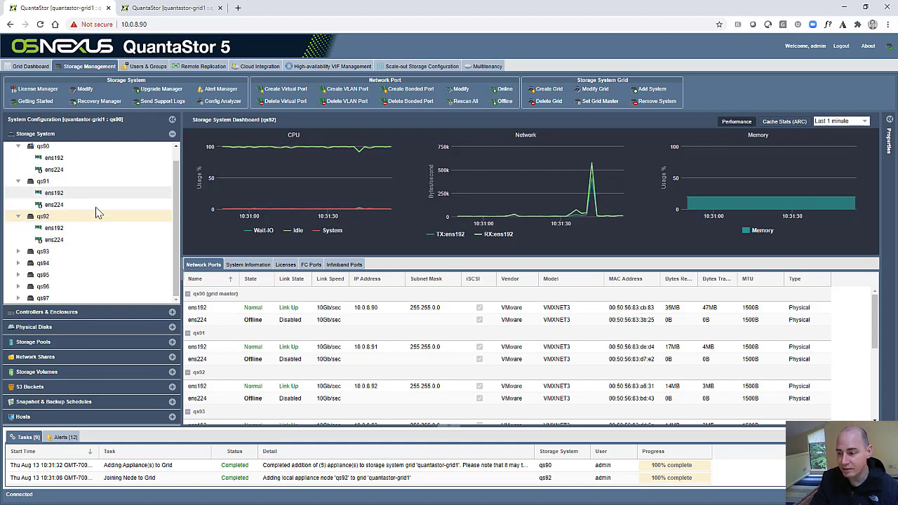
scroll(49, 197, up, 2)
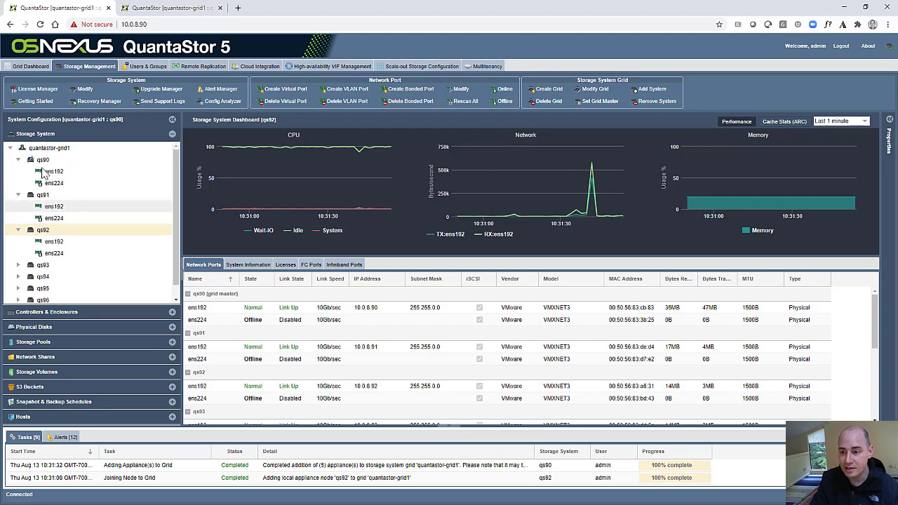
click(18, 160)
click(18, 171)
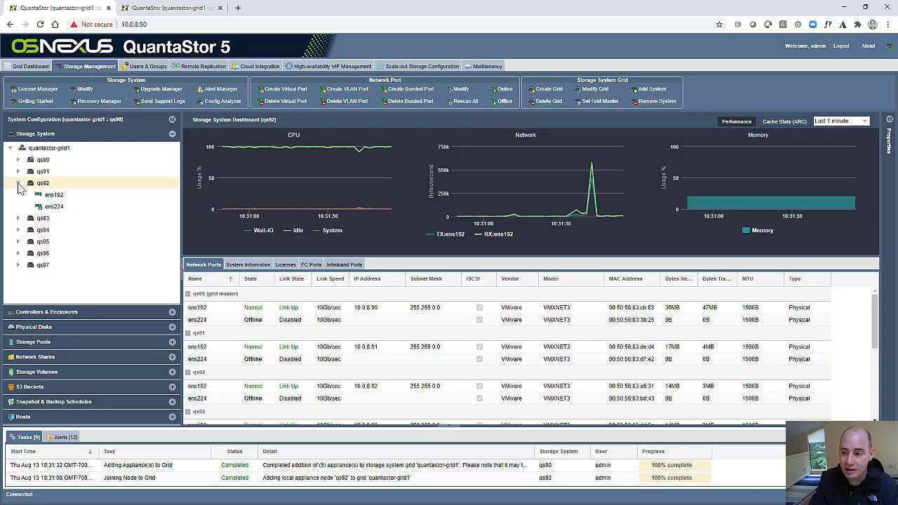
click(18, 183)
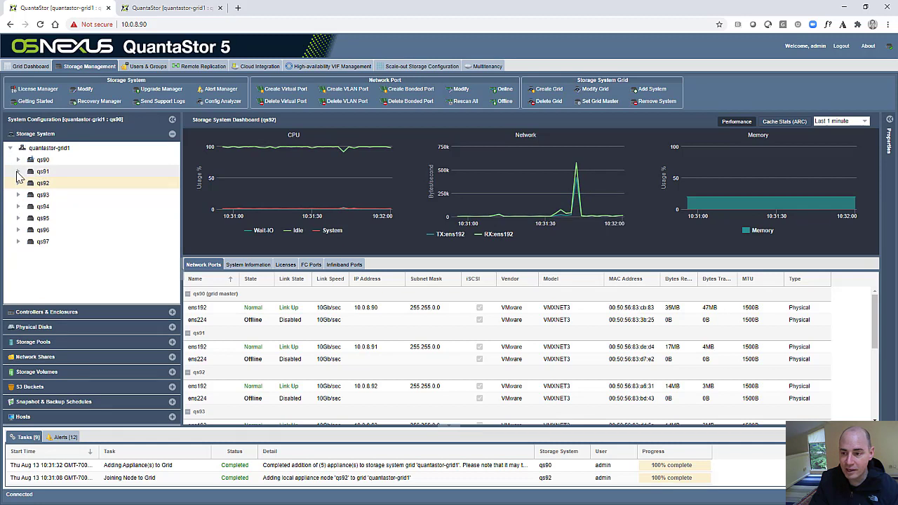
click(18, 171)
click(55, 183)
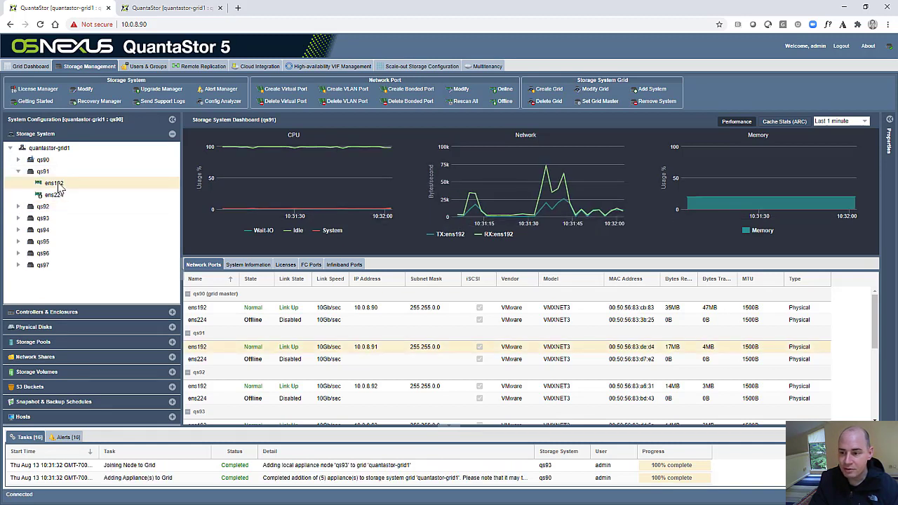
right_click(59, 186)
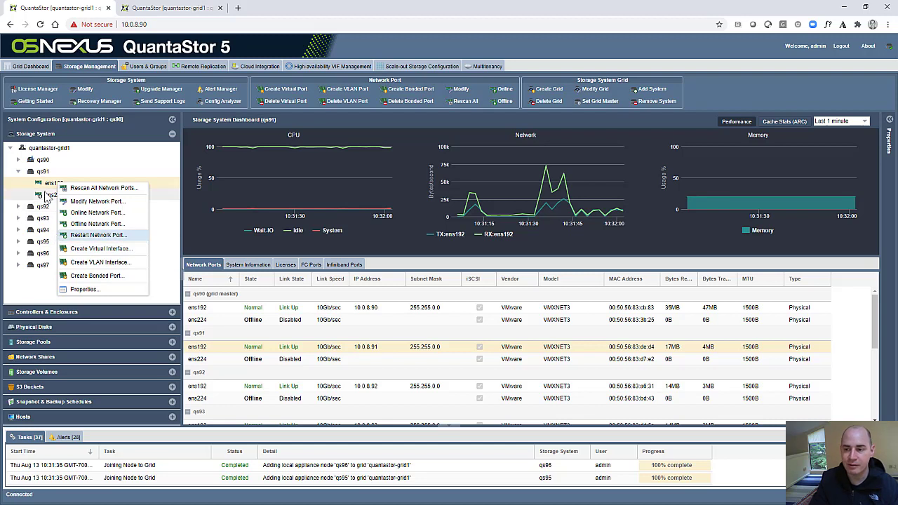
click(46, 195)
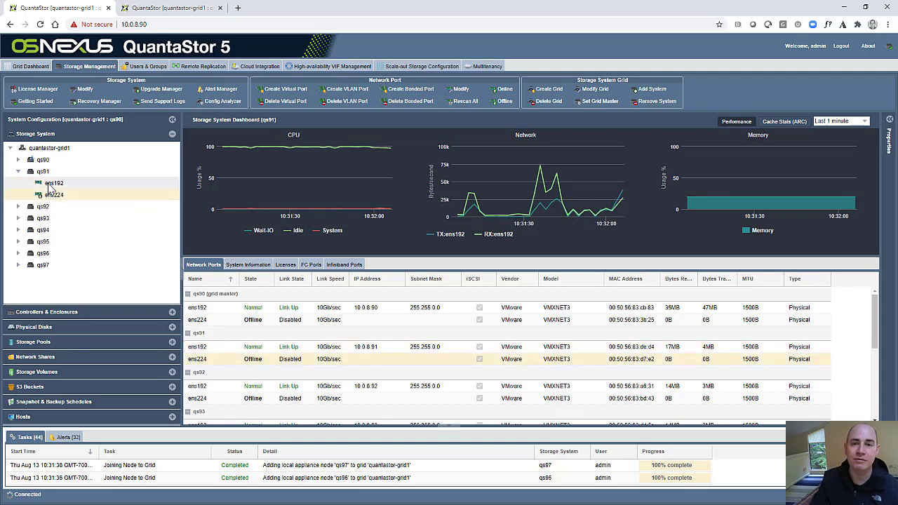
click(53, 184)
click(43, 172)
double_click(43, 173)
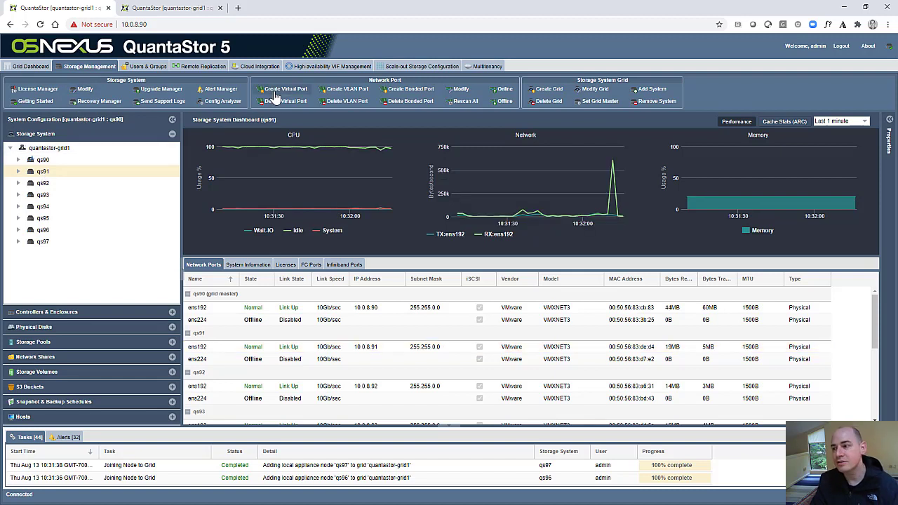
Create site cluster 'site1' with every system's ring interface included in the heartbeat ring.
click(325, 67)
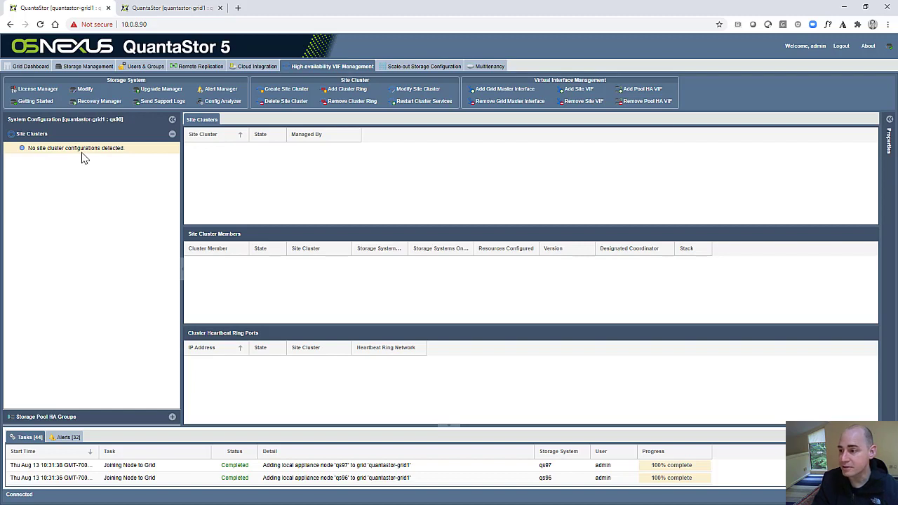
click(289, 94)
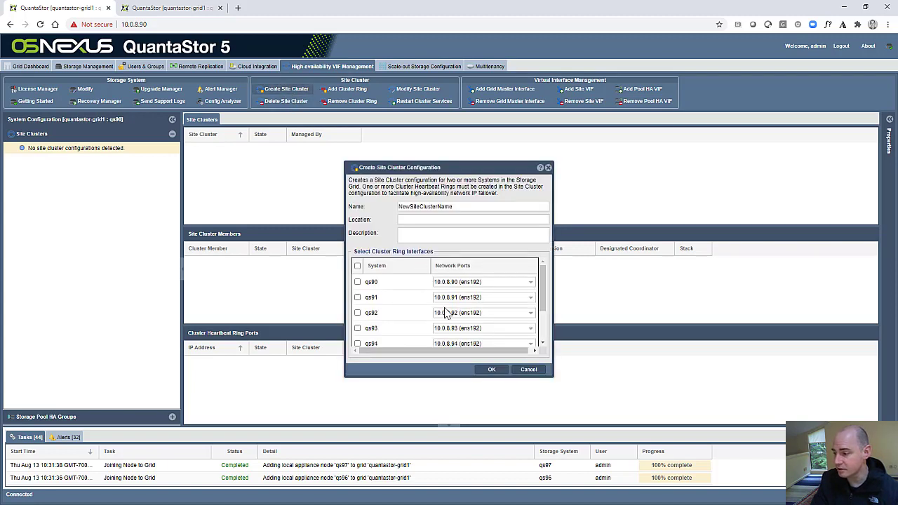
scroll(444, 313, down, 3)
scroll(438, 309, up, 3)
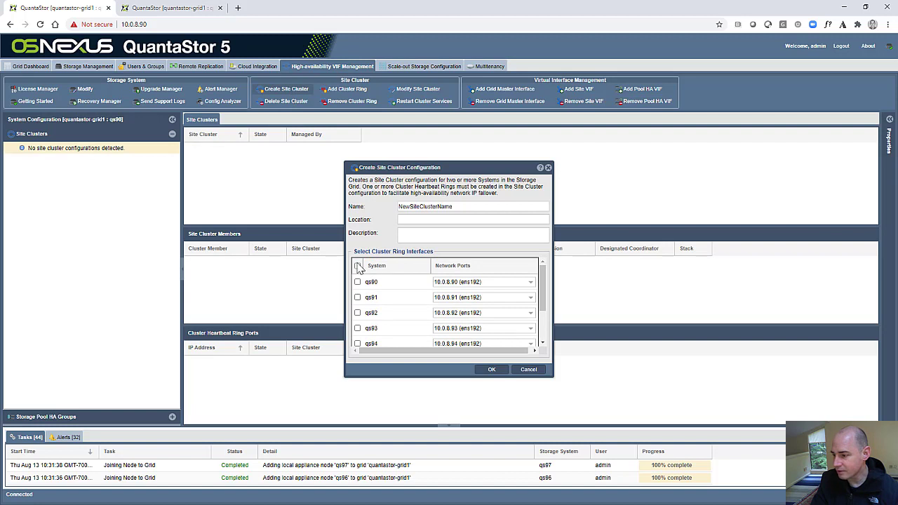
click(357, 266)
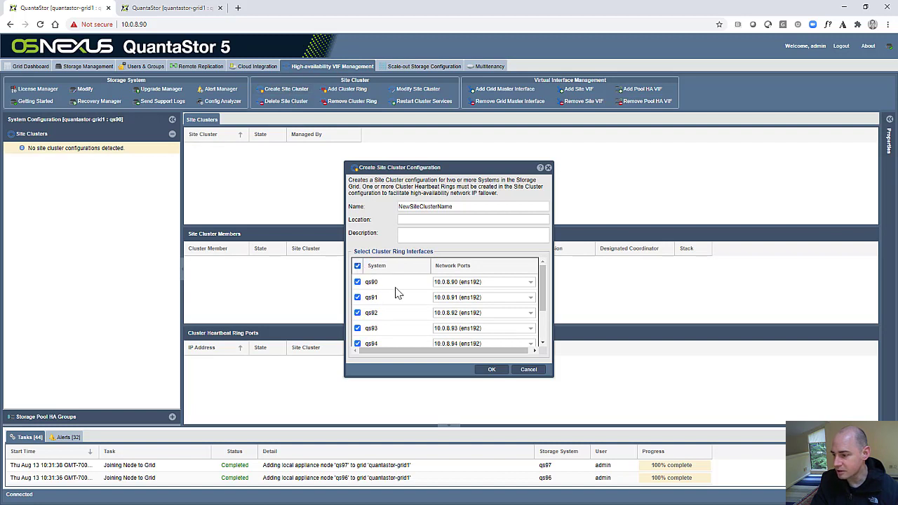
double_click(452, 207)
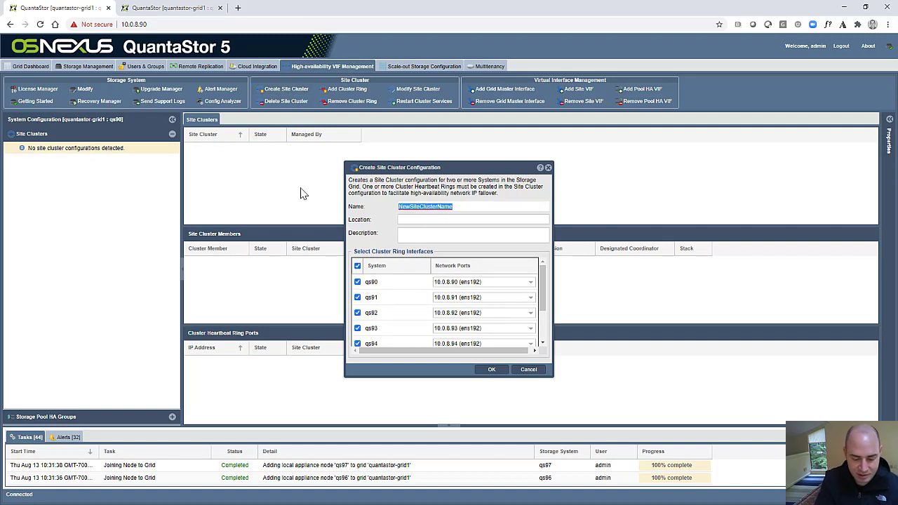
text(site1)
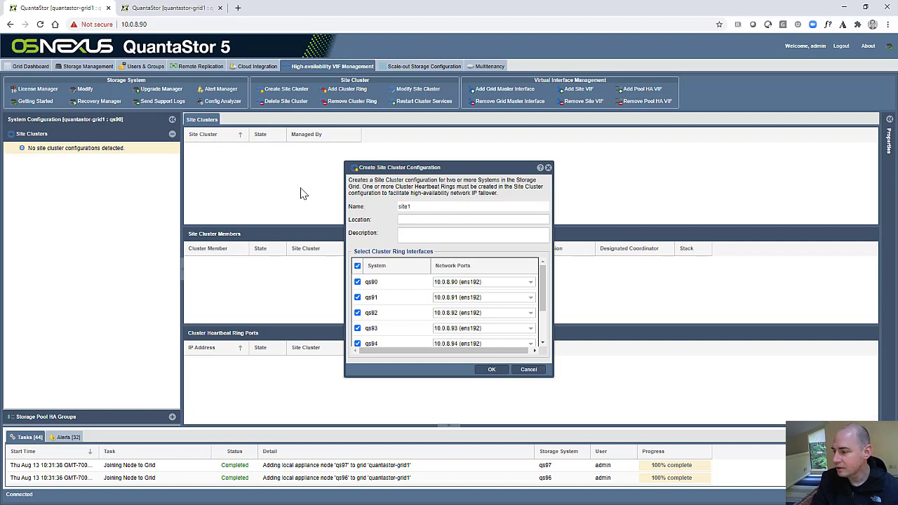
click(491, 371)
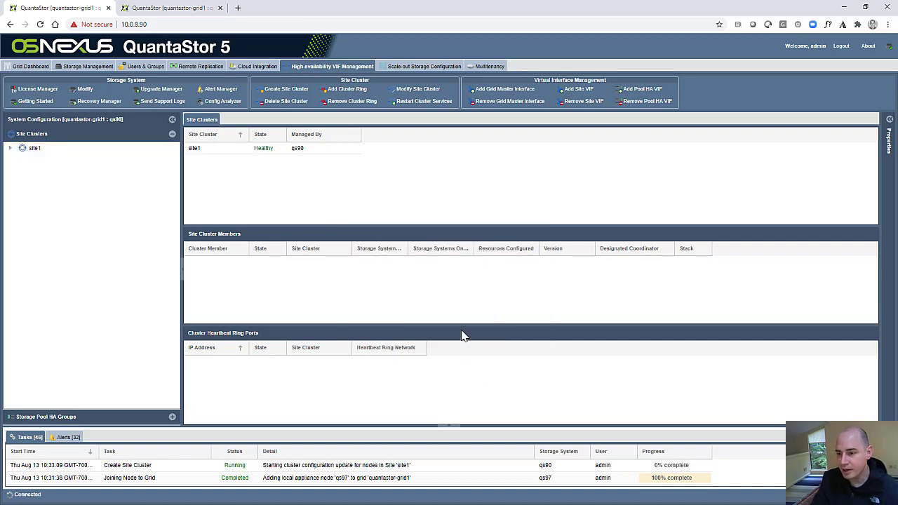
Expand site1's heartbeat ring and review members qs90–qs97 with ring ports 10.0.8.90–10.0.8.97.
double_click(37, 152)
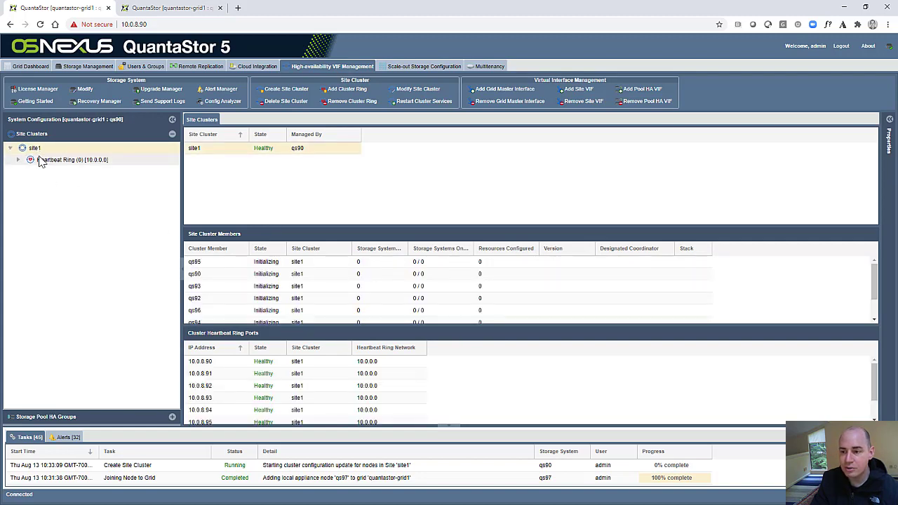
double_click(40, 161)
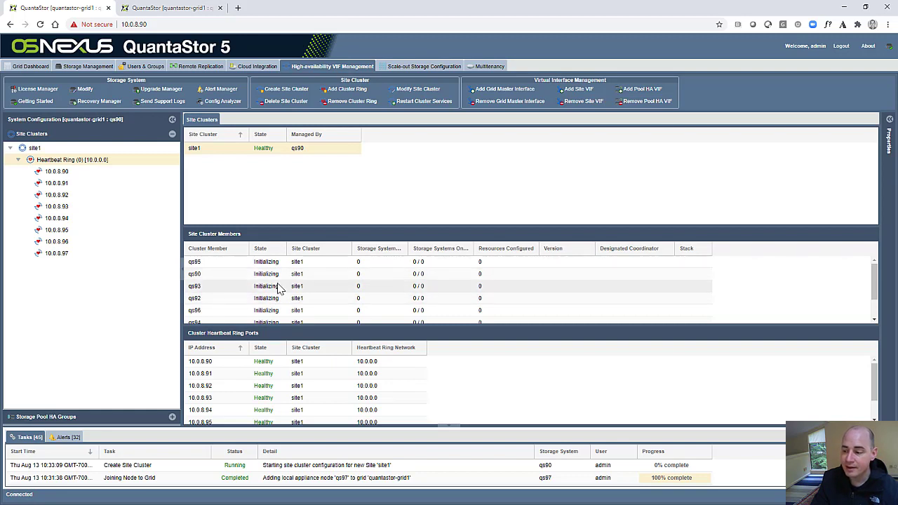
scroll(281, 287, down, 2)
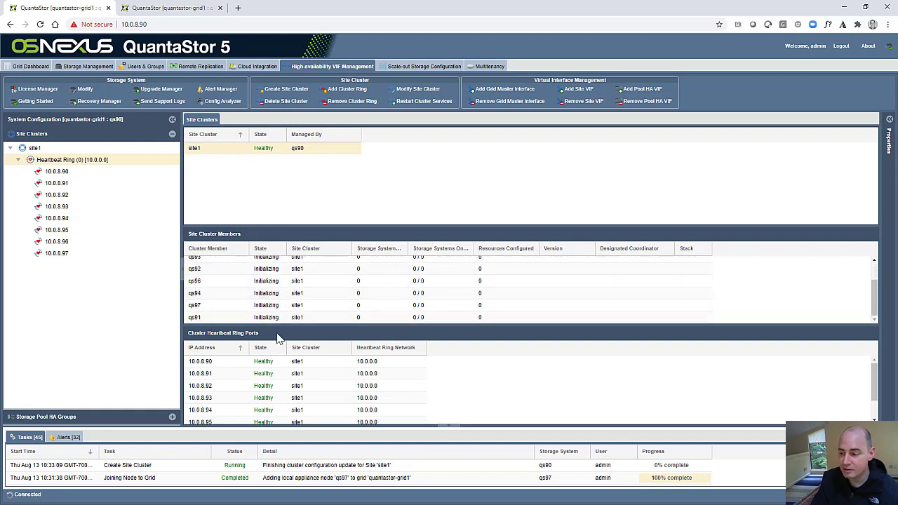
scroll(282, 295, up, 2)
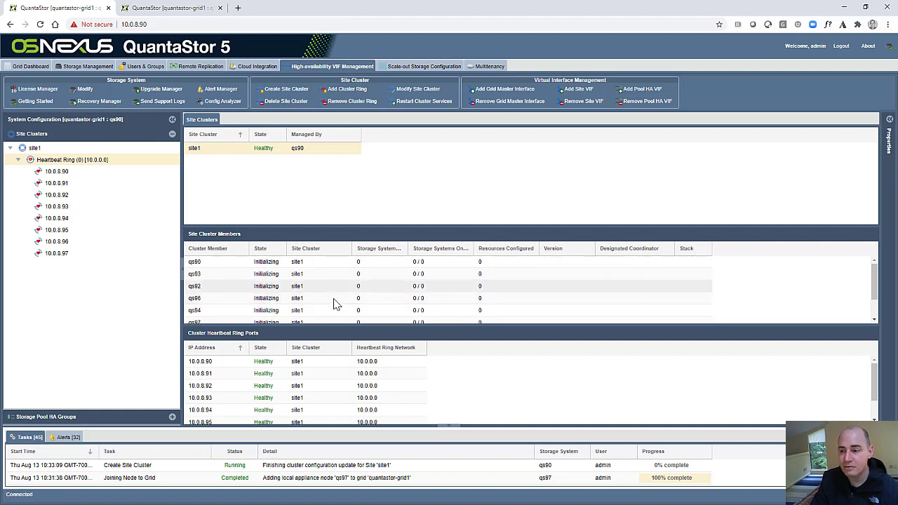
scroll(329, 301, down, 1)
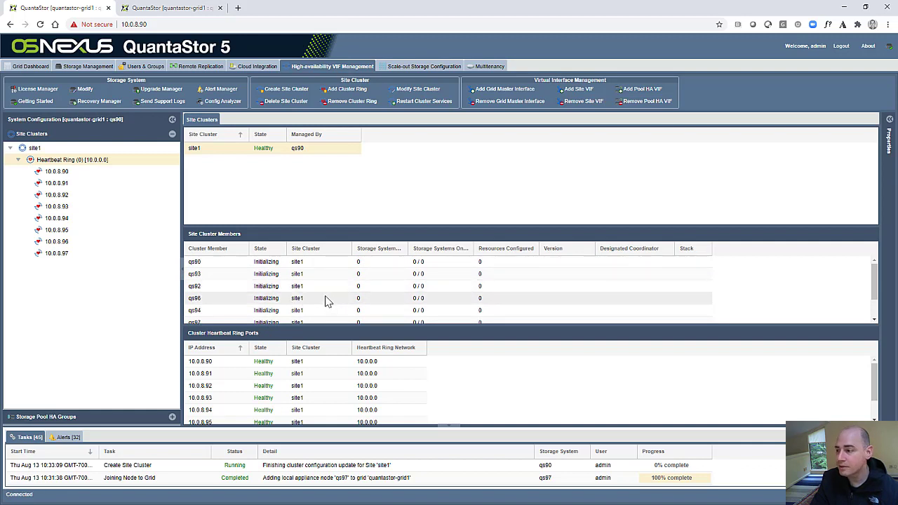
Define a grid master interface for site1 at 10.0.8.99 on qs90's ens192 port.
click(507, 91)
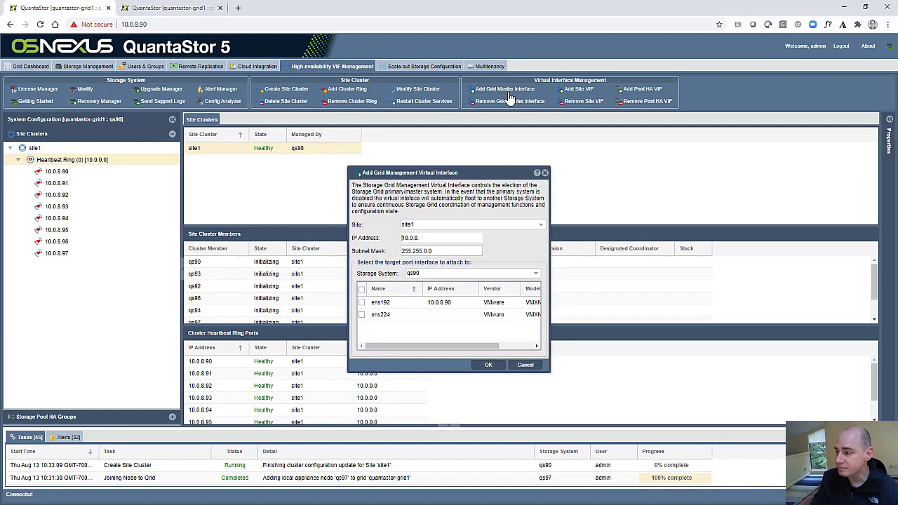
click(431, 237)
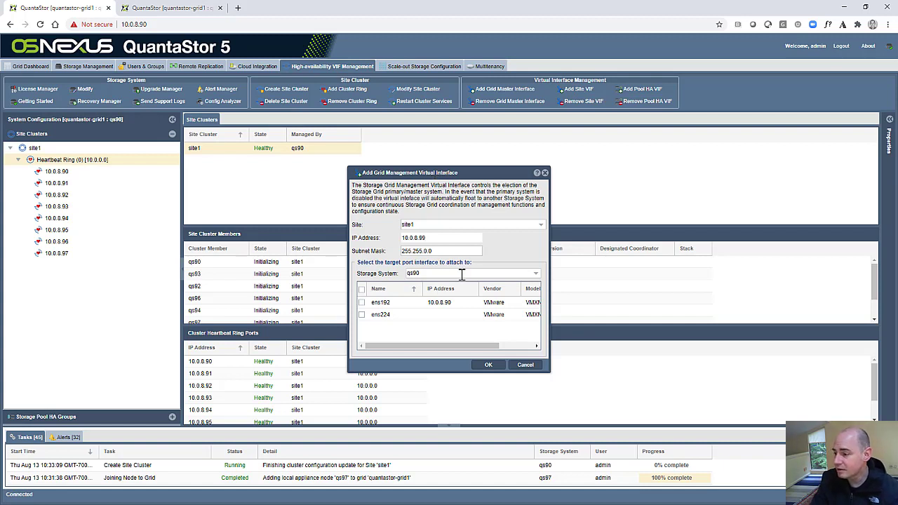
click(433, 302)
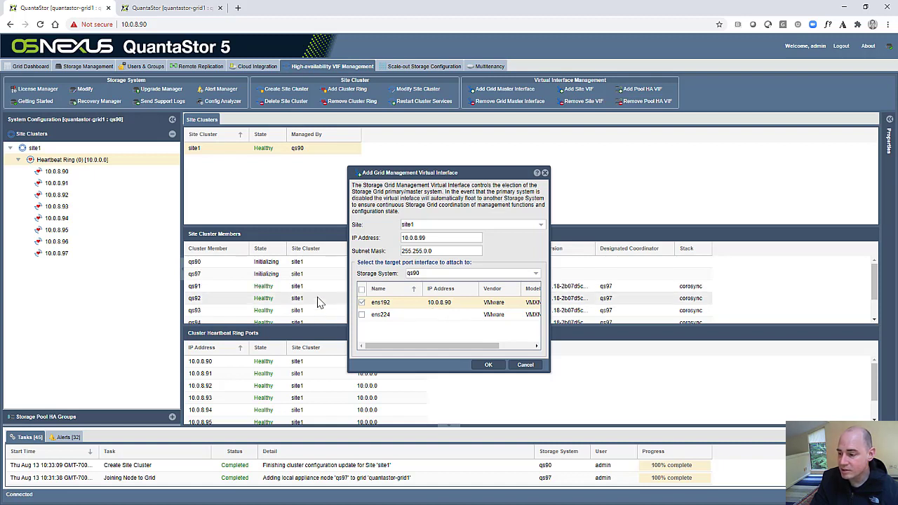
Cross-check site1's heartbeat ring members, then confirm creating the 10.0.8.99 grid master interface.
click(24, 150)
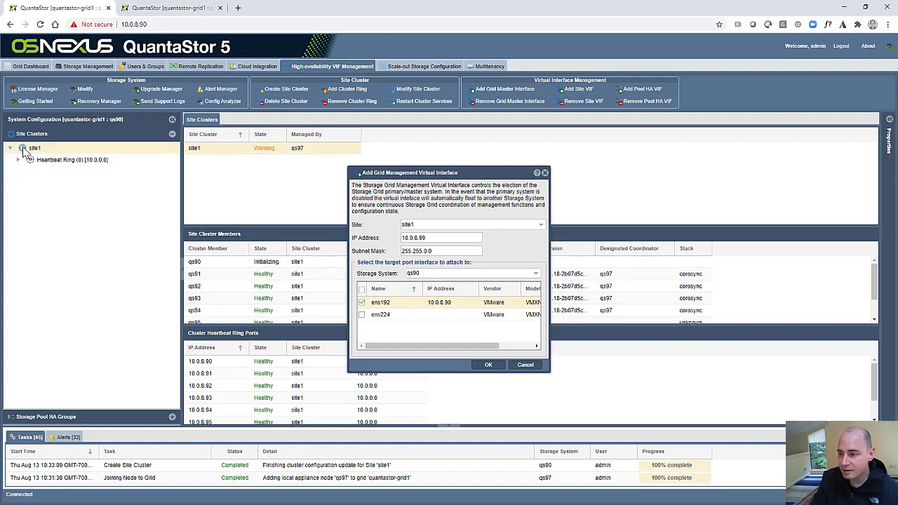
click(49, 160)
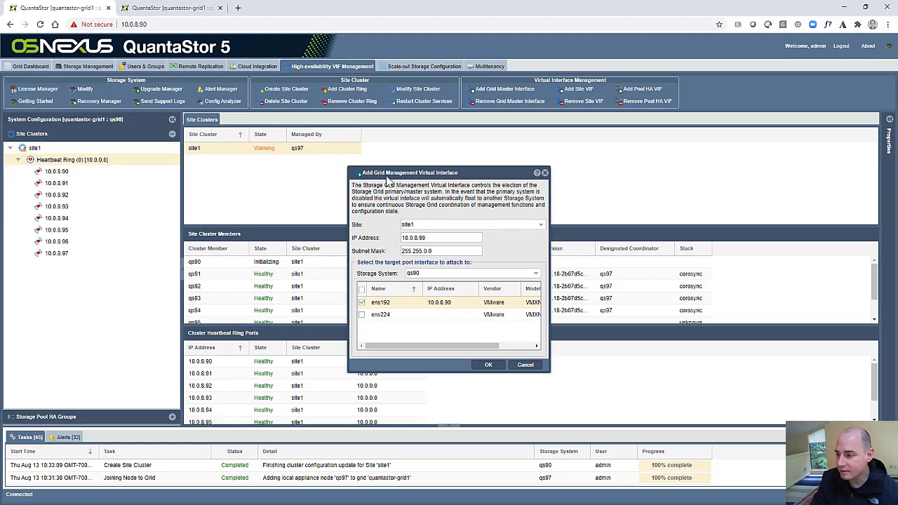
drag(414, 173, 690, 138)
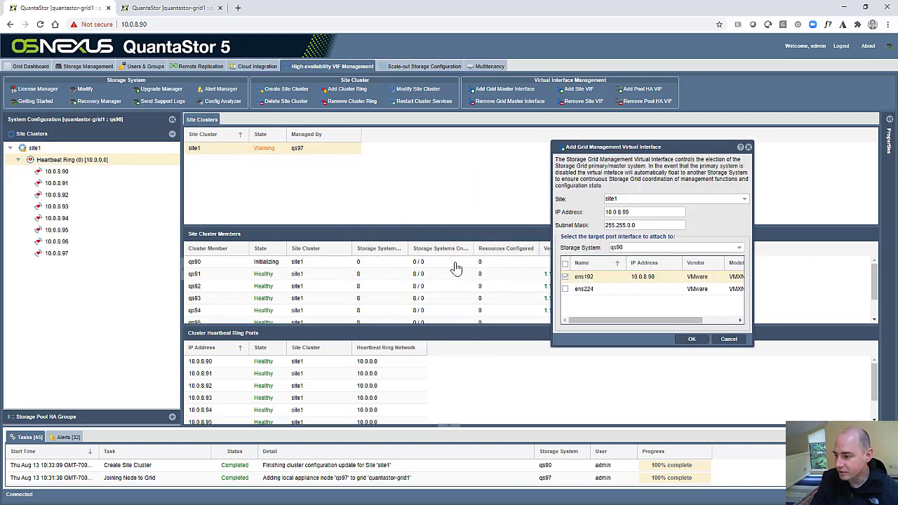
scroll(417, 292, down, 2)
scroll(390, 303, up, 3)
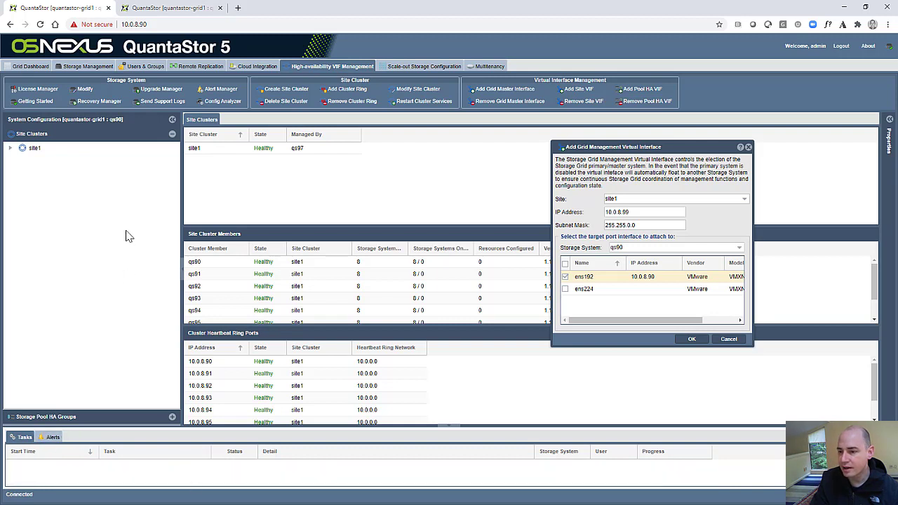
click(35, 149)
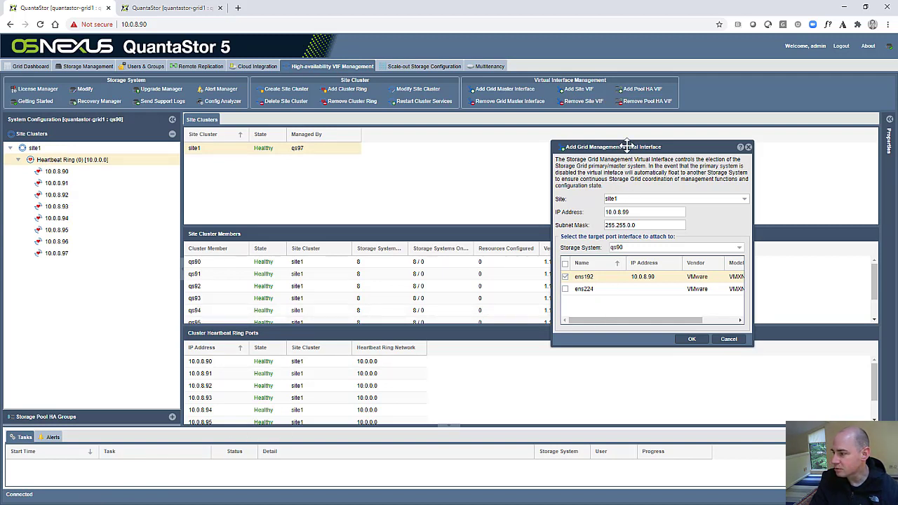
drag(627, 149, 377, 205)
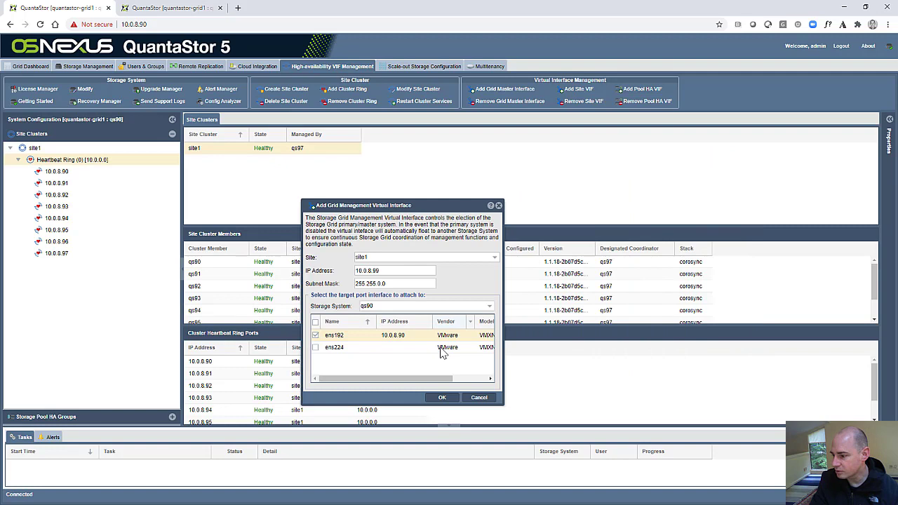
click(447, 403)
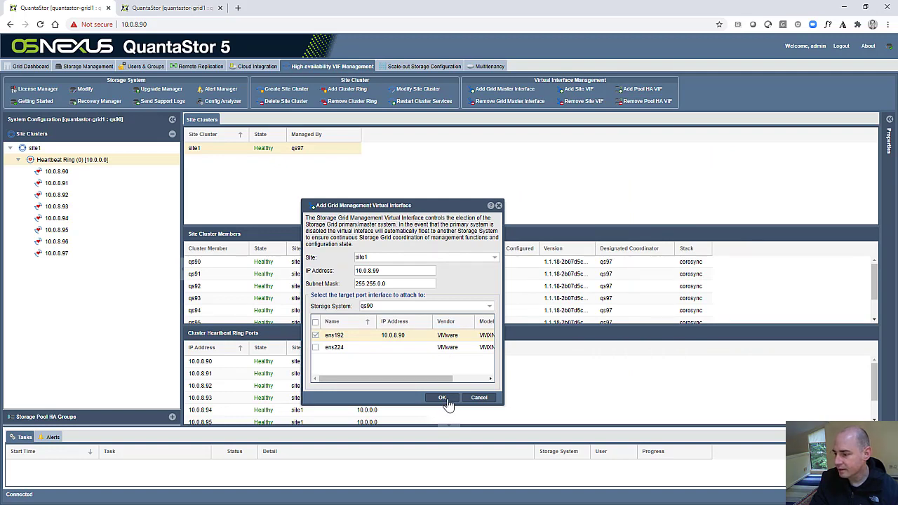
click(83, 66)
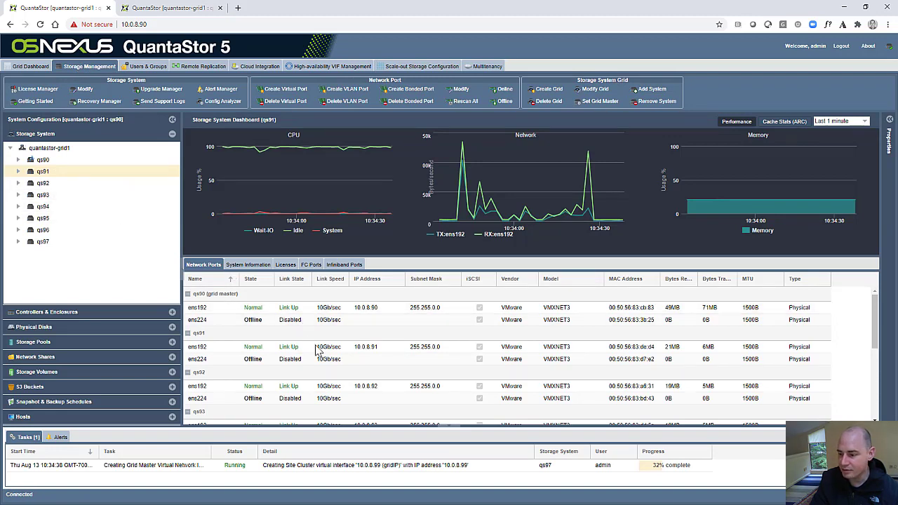
Select qs90 and inspect the new ens192:gridIP virtual port at 10.0.8.99 in Network Ports.
scroll(340, 359, down, 5)
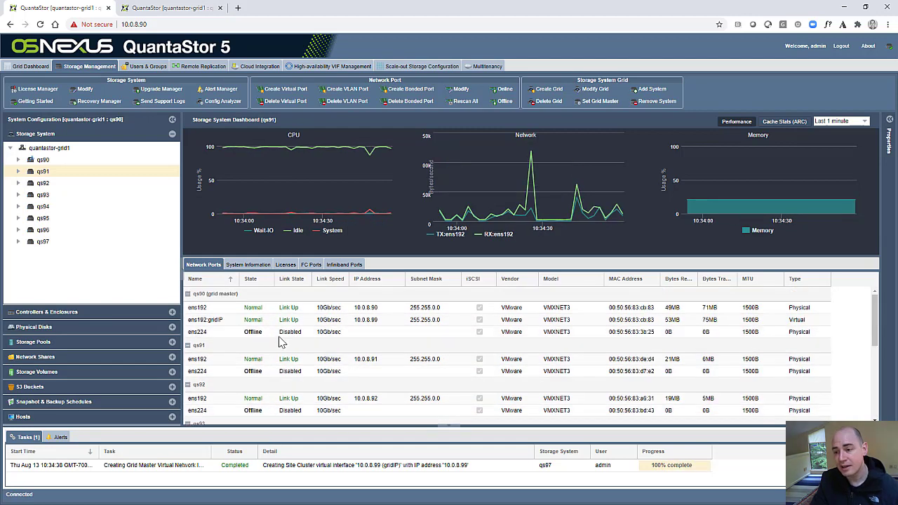
click(82, 162)
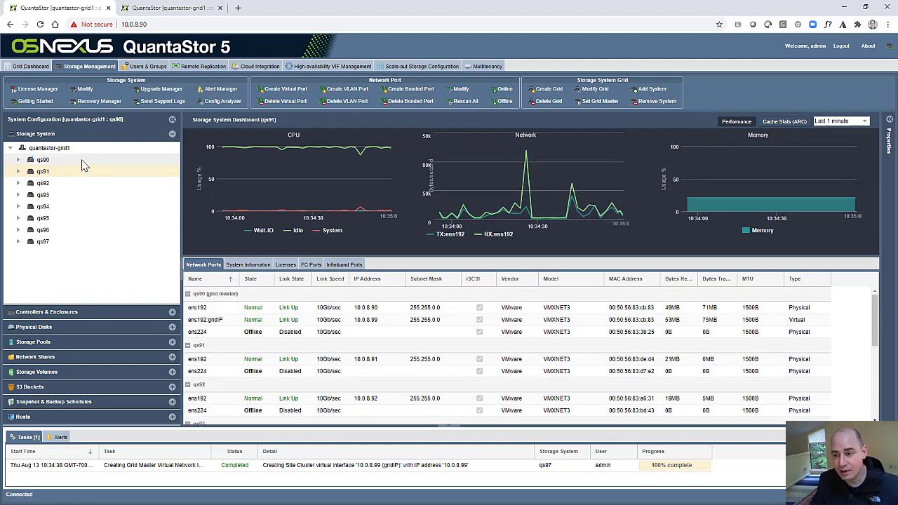
click(223, 321)
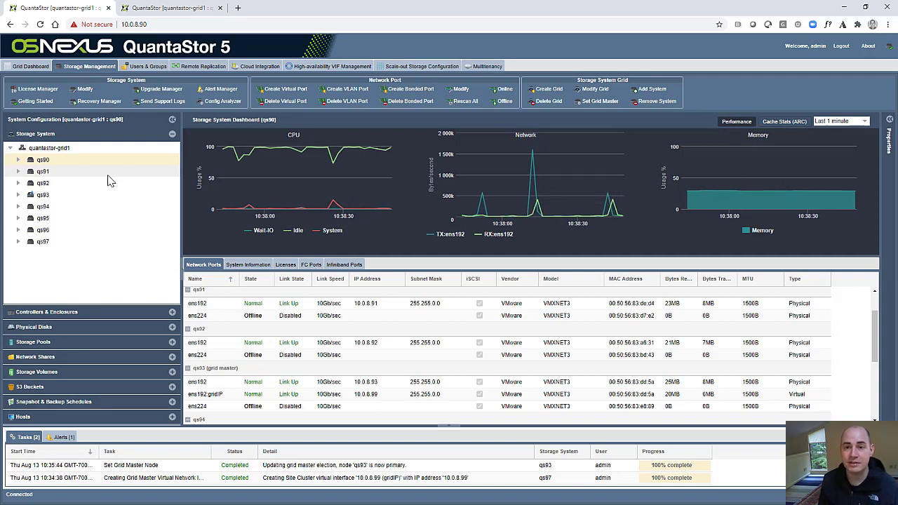
click(201, 66)
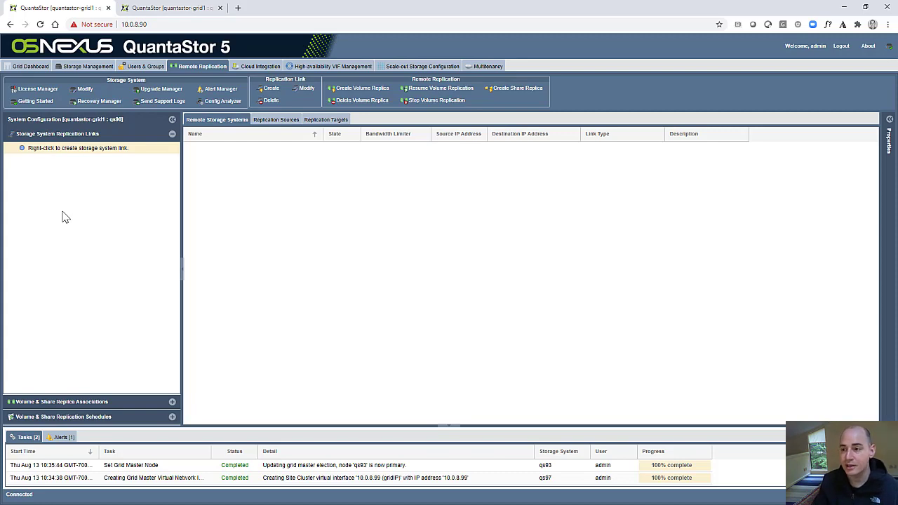
click(89, 66)
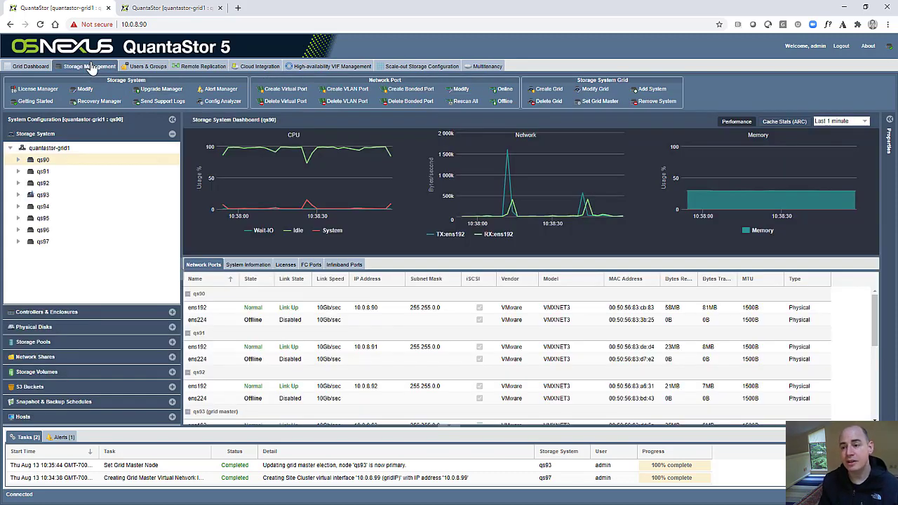